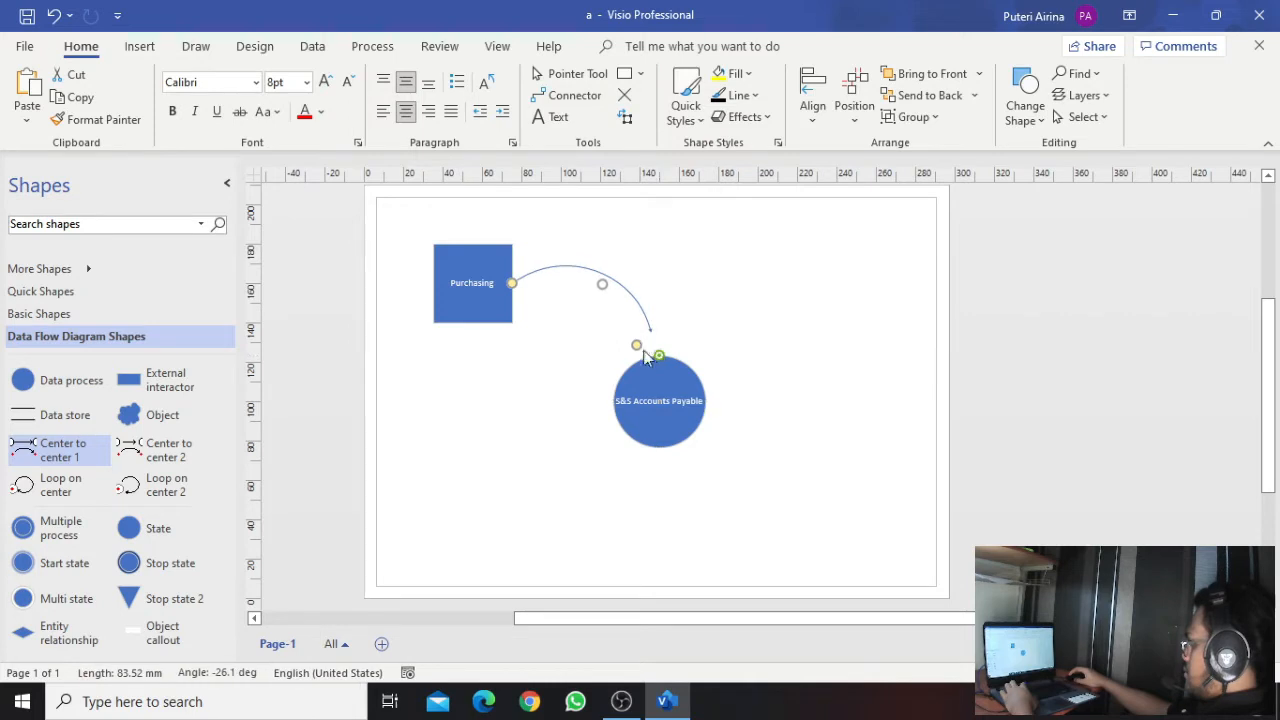
# - Label the connector from Purchasing to S&S Accounts Payable "Purchasing Order" in 14 pt text and slightly flatten its curve
pyautogui.click(624, 302)
pyautogui.doubleClick(632, 300)
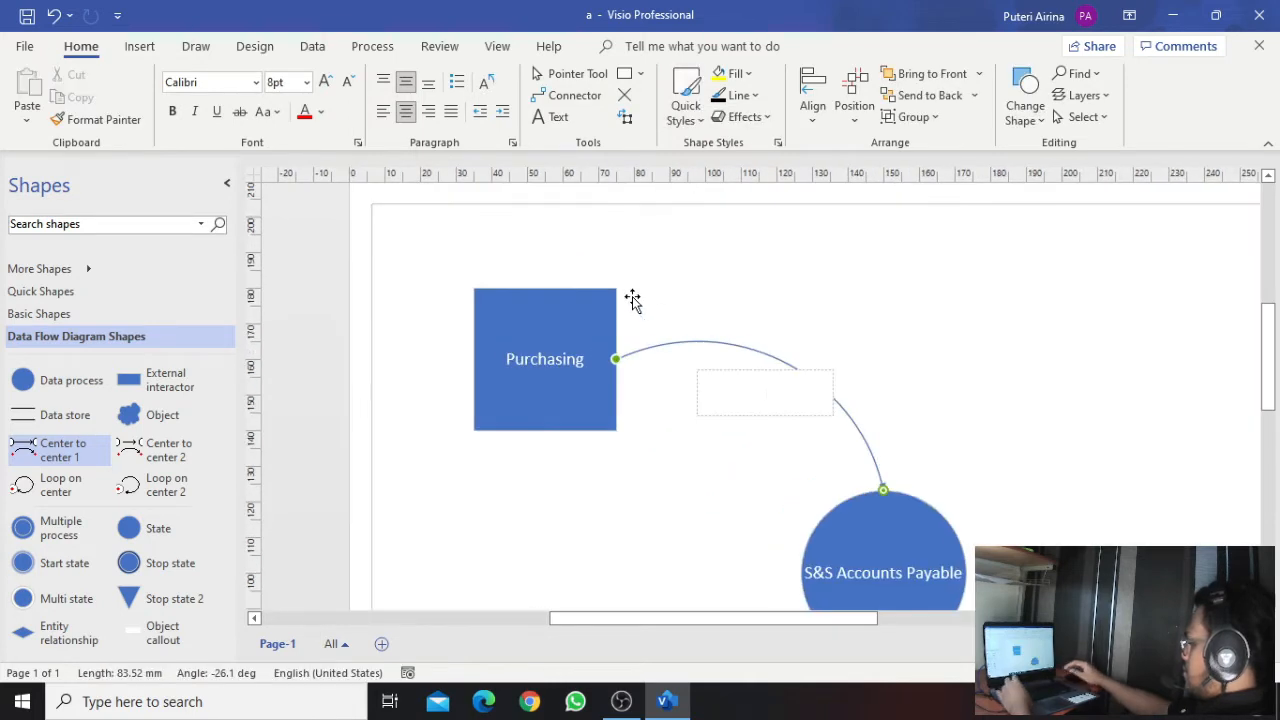
pyautogui.write('Purchasing Order')
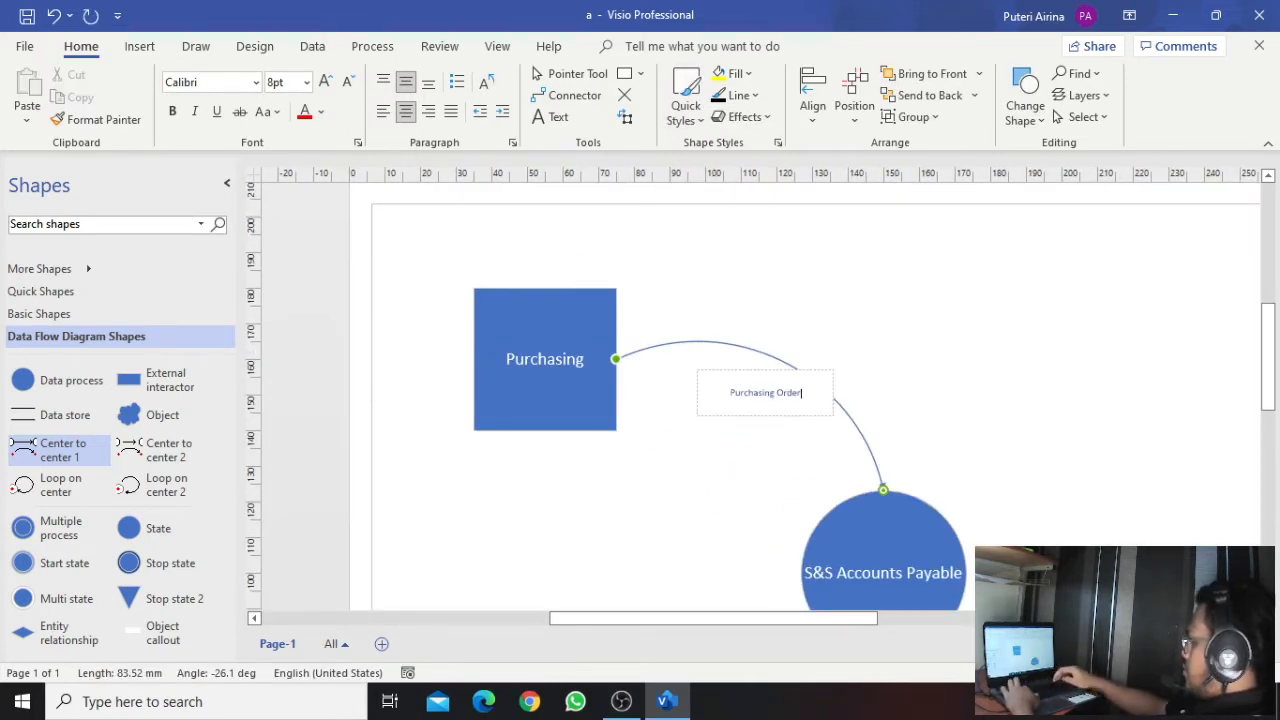
pyautogui.click(891, 360)
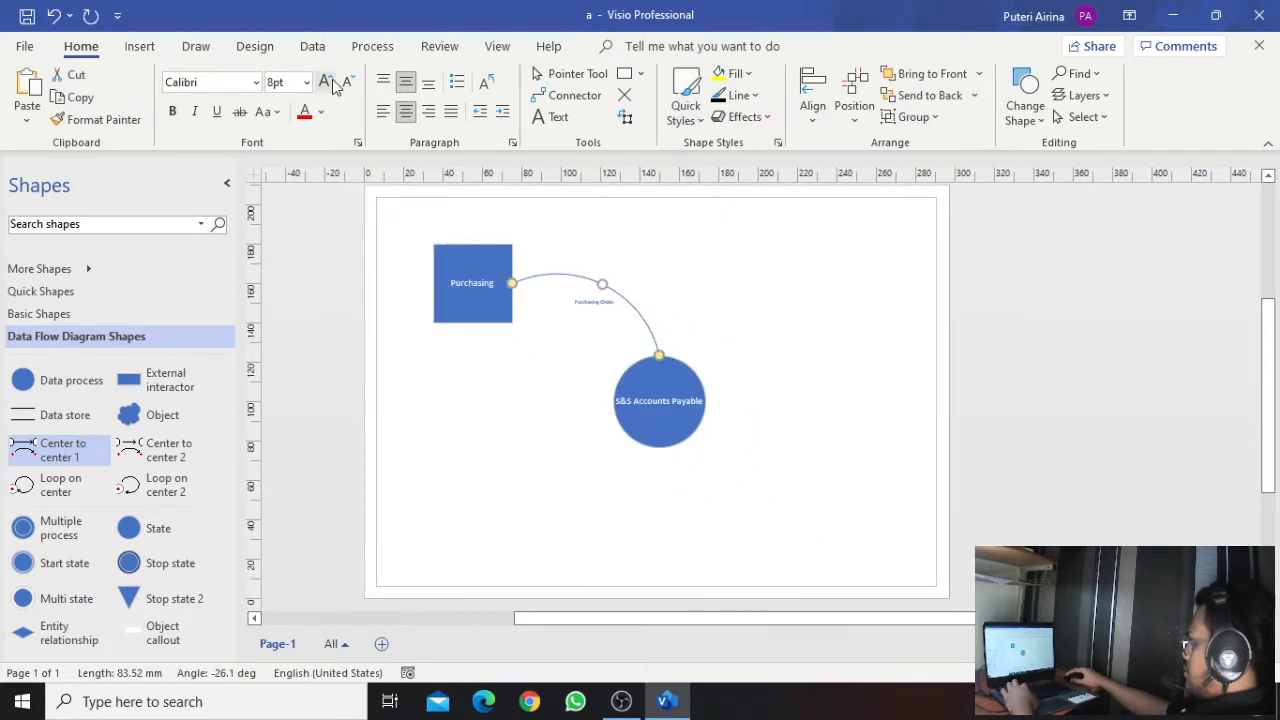
pyautogui.moveTo(601, 284); pyautogui.dragTo(604, 290)
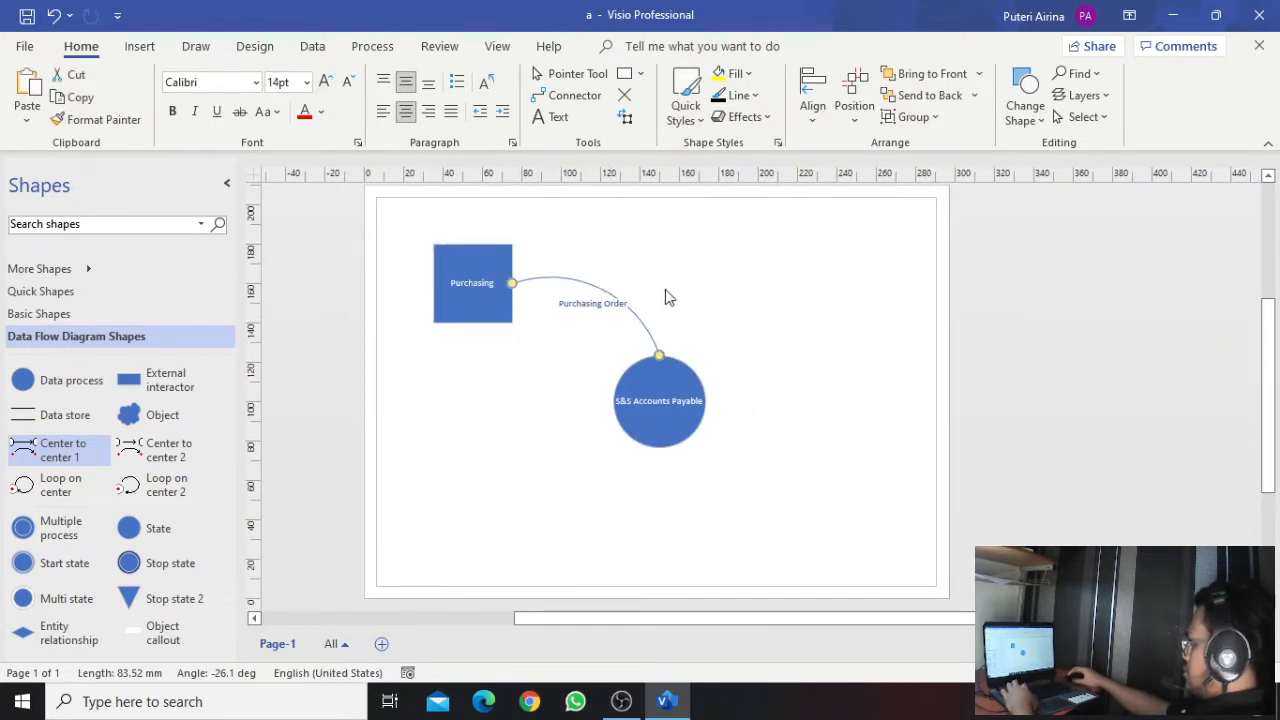
# - Add a square from Basic Shapes across from Purchasing, level with it, and label it "Receiving" in 14 pt text
pyautogui.click(100, 314)
pyautogui.moveTo(163, 382); pyautogui.dragTo(846, 289)
pyautogui.doubleClick(846, 289)
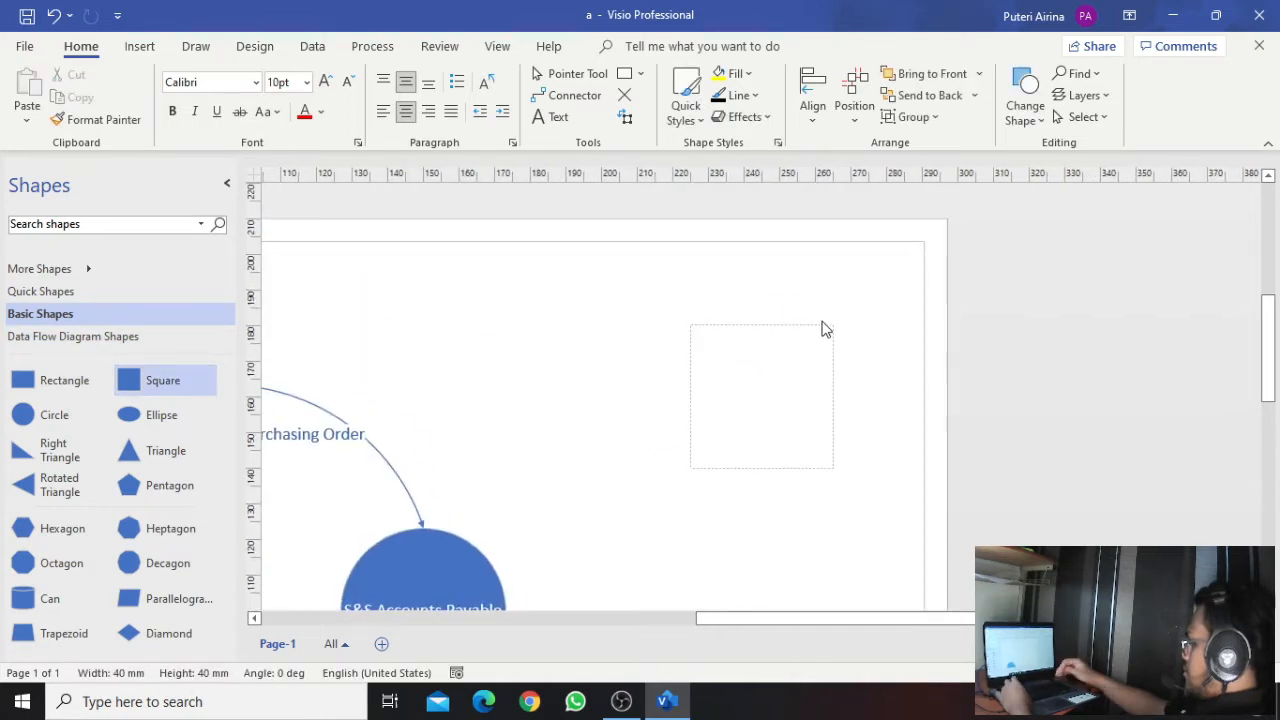
pyautogui.write('Receiving')
pyautogui.press('Escape')
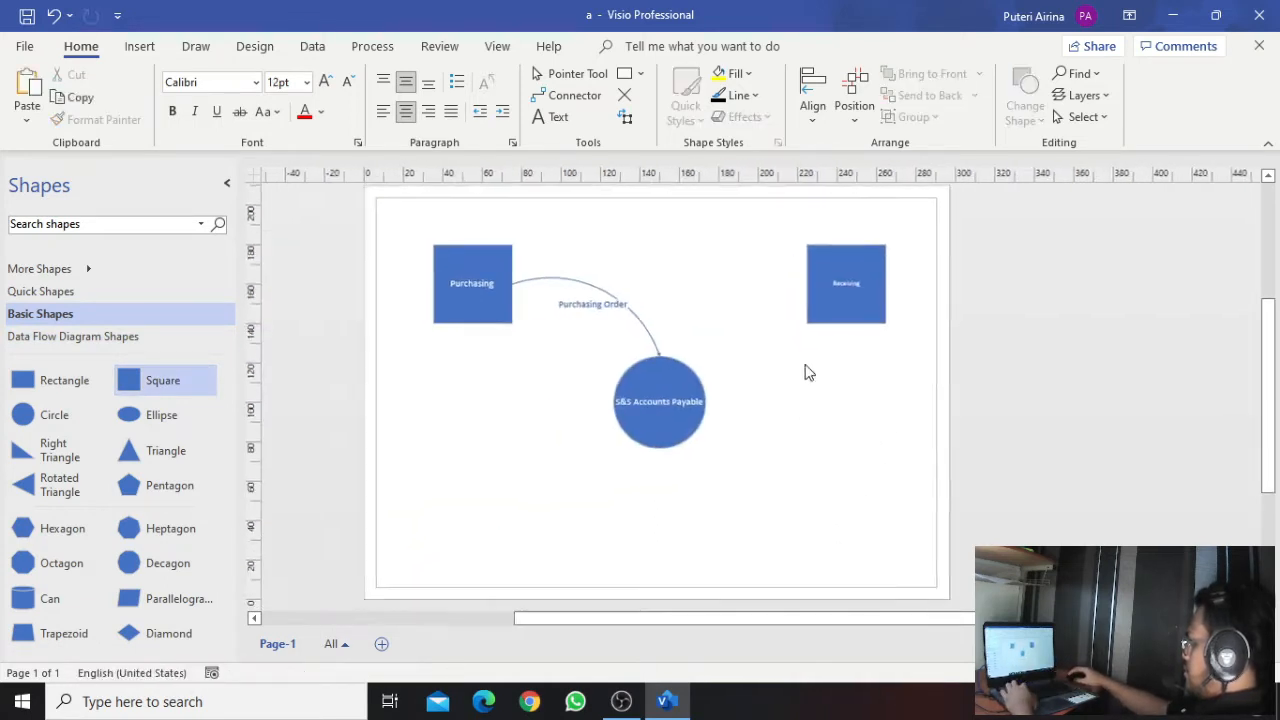
# - Connect the underside of Receiving to the S&S Accounts Payable circle with a Center to center 1 connector and flatten its curve
pyautogui.click(73, 336)
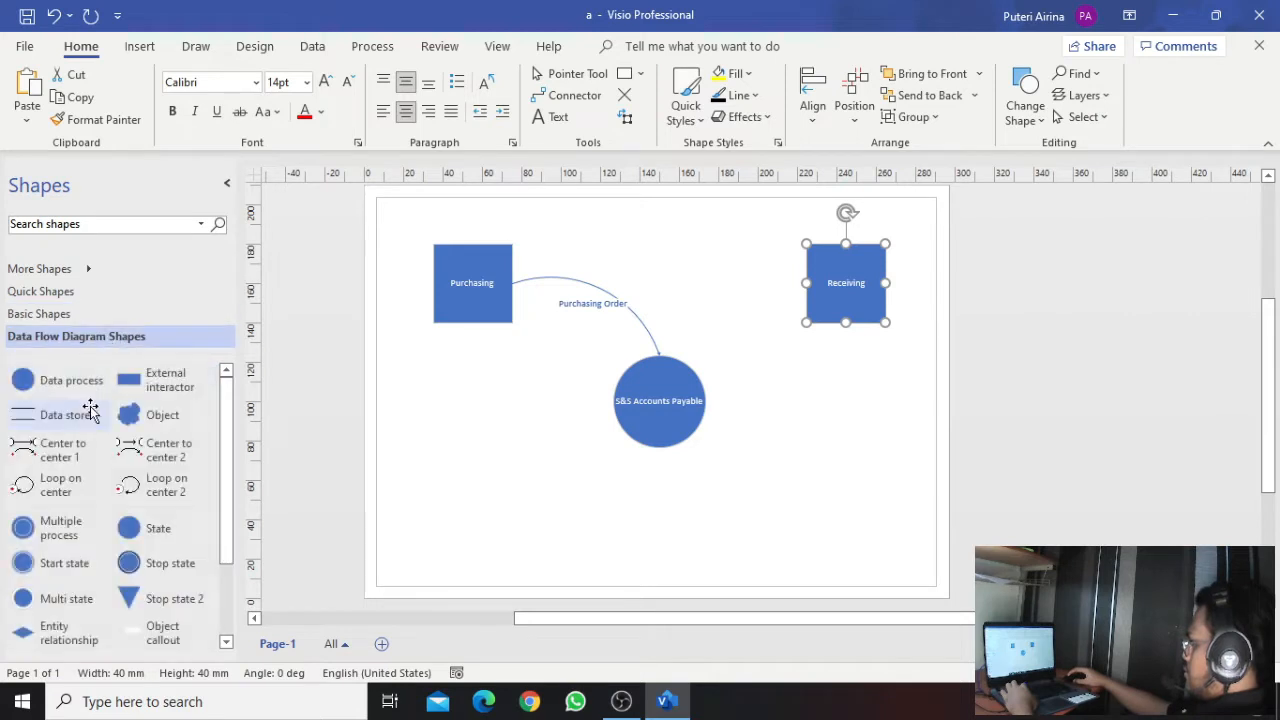
pyautogui.moveTo(50, 449); pyautogui.dragTo(846, 324)
pyautogui.click(704, 401)
pyautogui.click(750, 420)
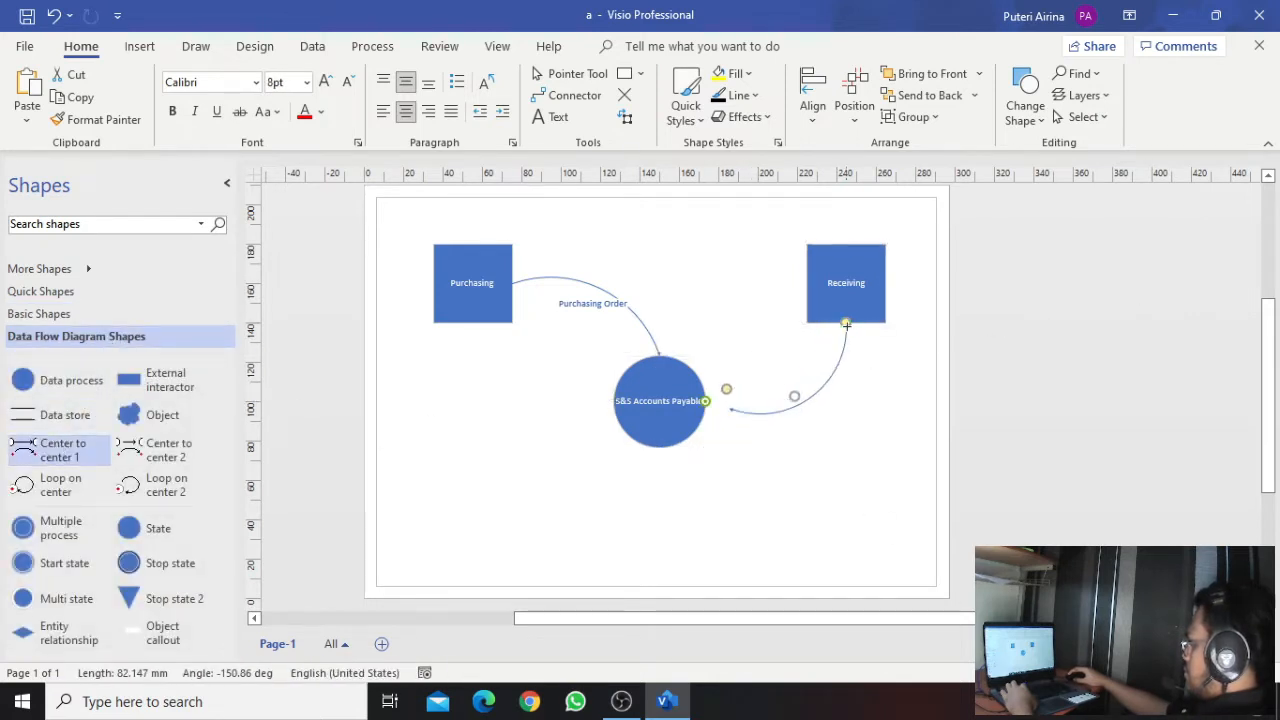
pyautogui.moveTo(794, 397); pyautogui.dragTo(794, 387)
# - Label the connector from Receiving to S&S Accounts Payable "Receiving Report" in 14 pt text
pyautogui.doubleClick(815, 381)
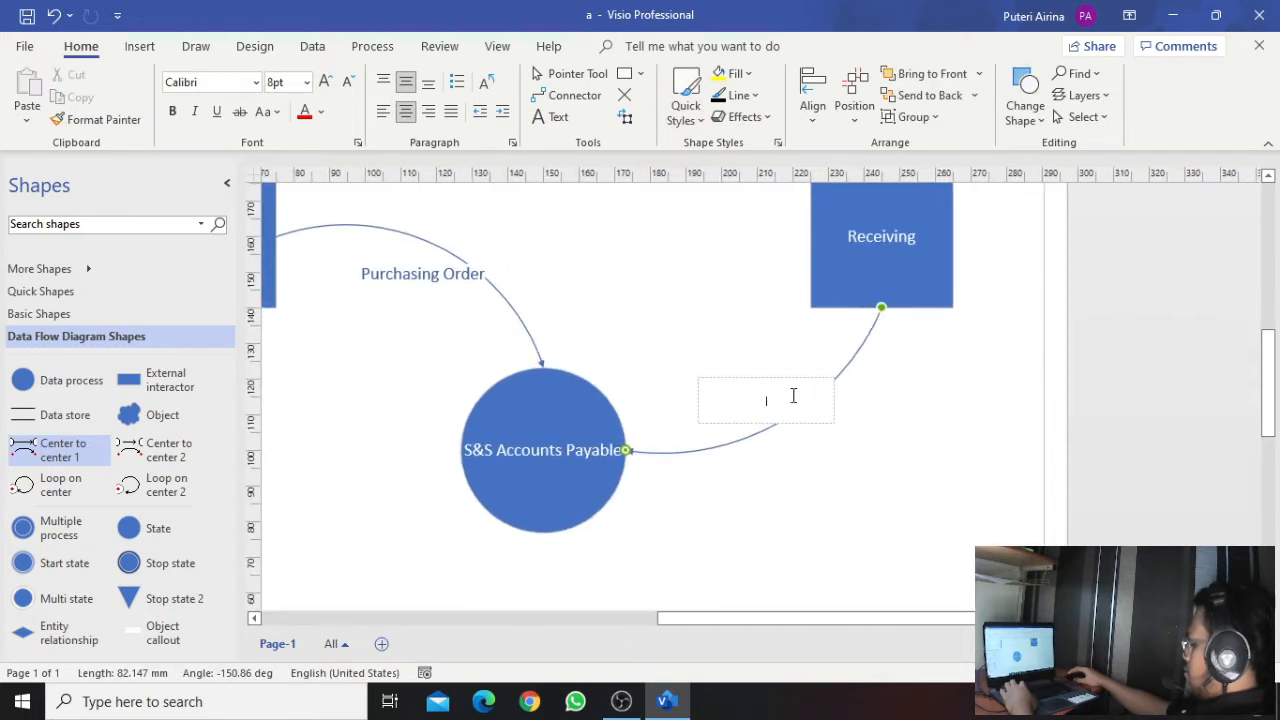
pyautogui.write('Receivin')
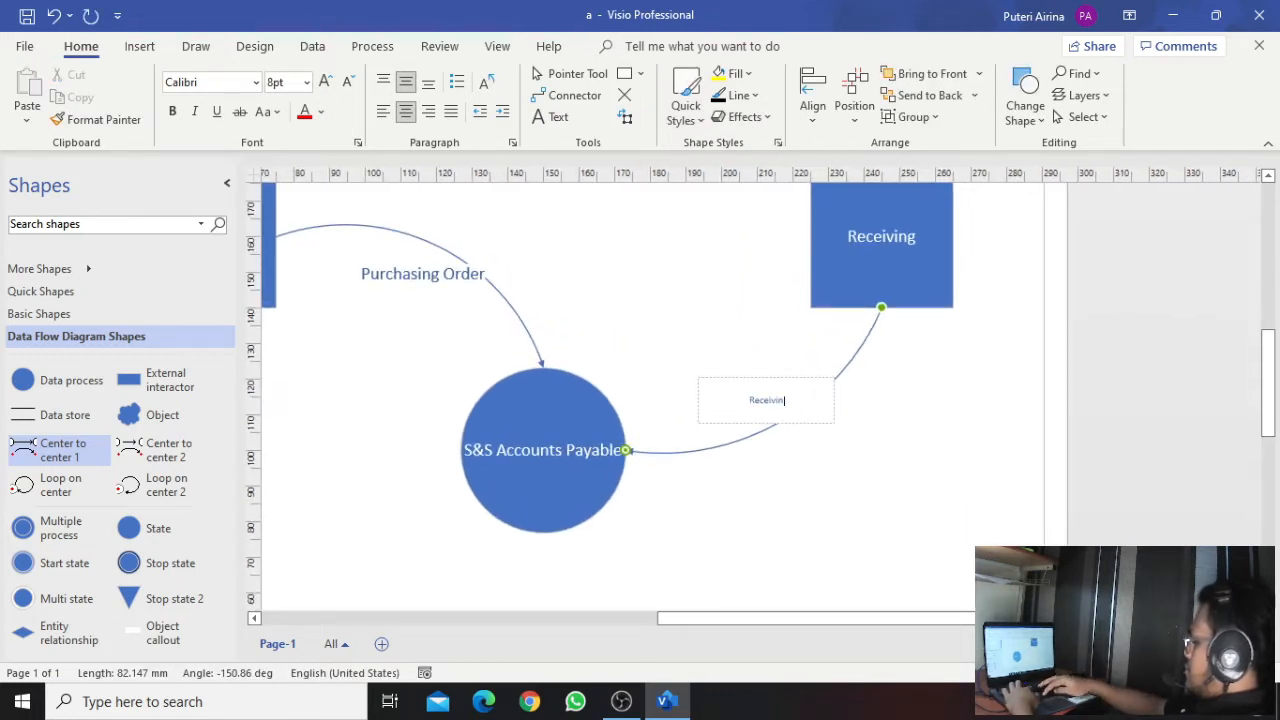
pyautogui.write('g Report')
pyautogui.press('Escape')
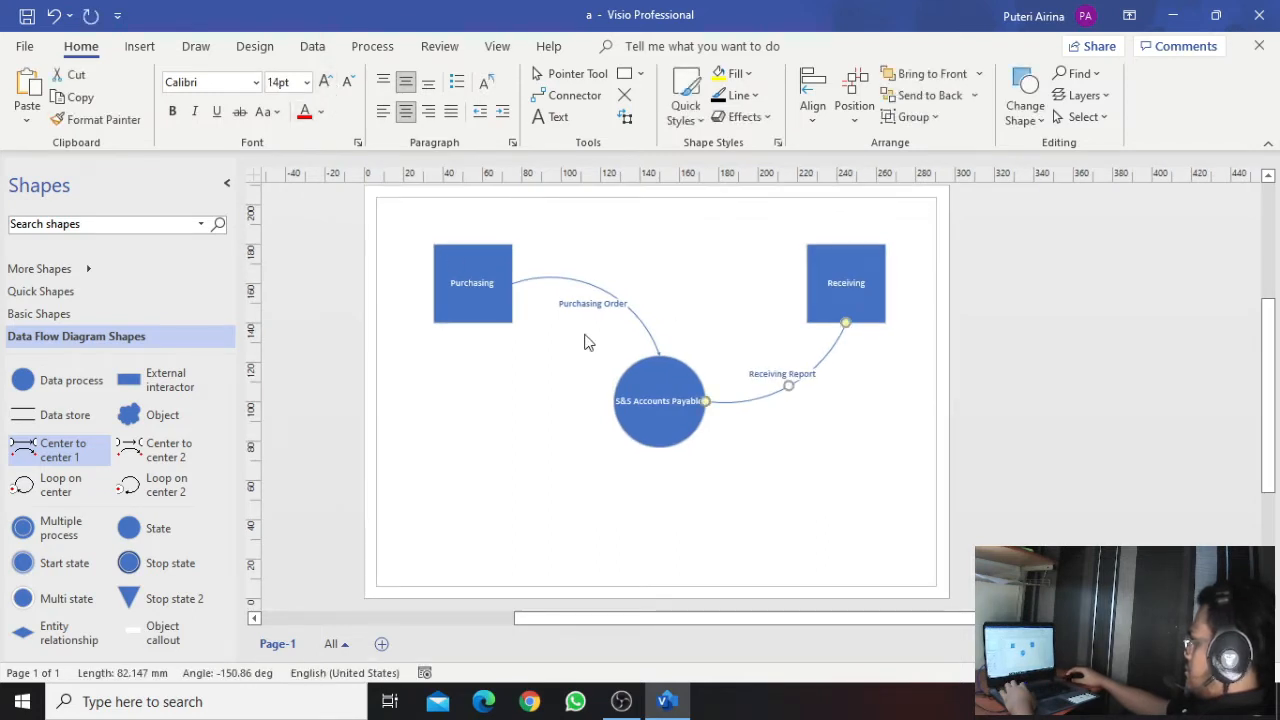
# - Add a square from Basic Shapes directly below Purchasing and label it "Vendor" in 14 pt text
pyautogui.click(60, 313)
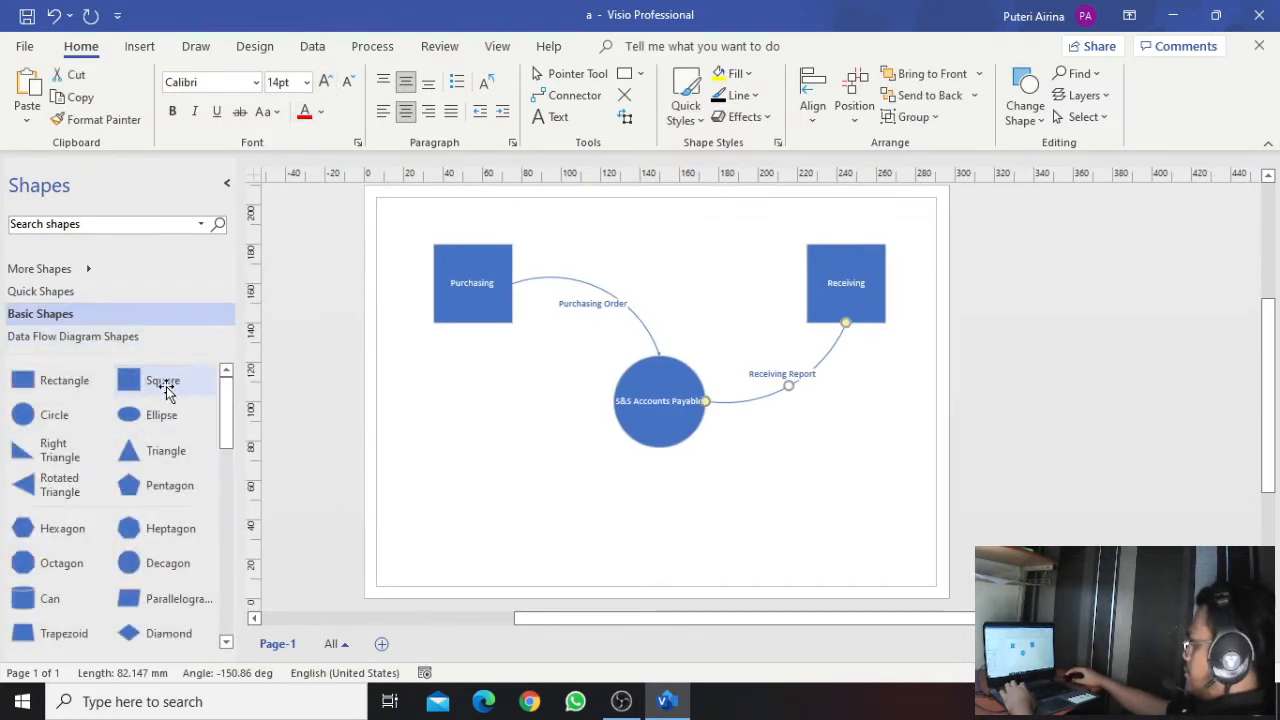
pyautogui.moveTo(160, 385); pyautogui.dragTo(478, 508)
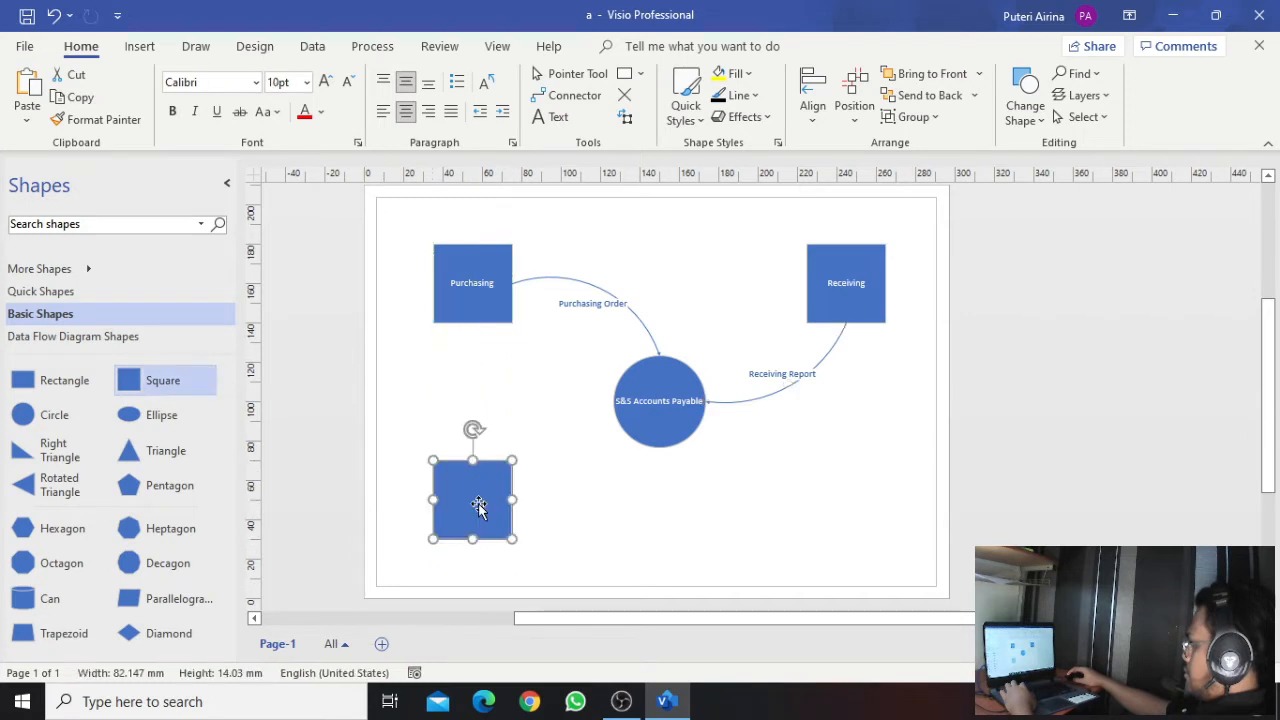
pyautogui.doubleClick(478, 510)
pyautogui.write('Vendor')
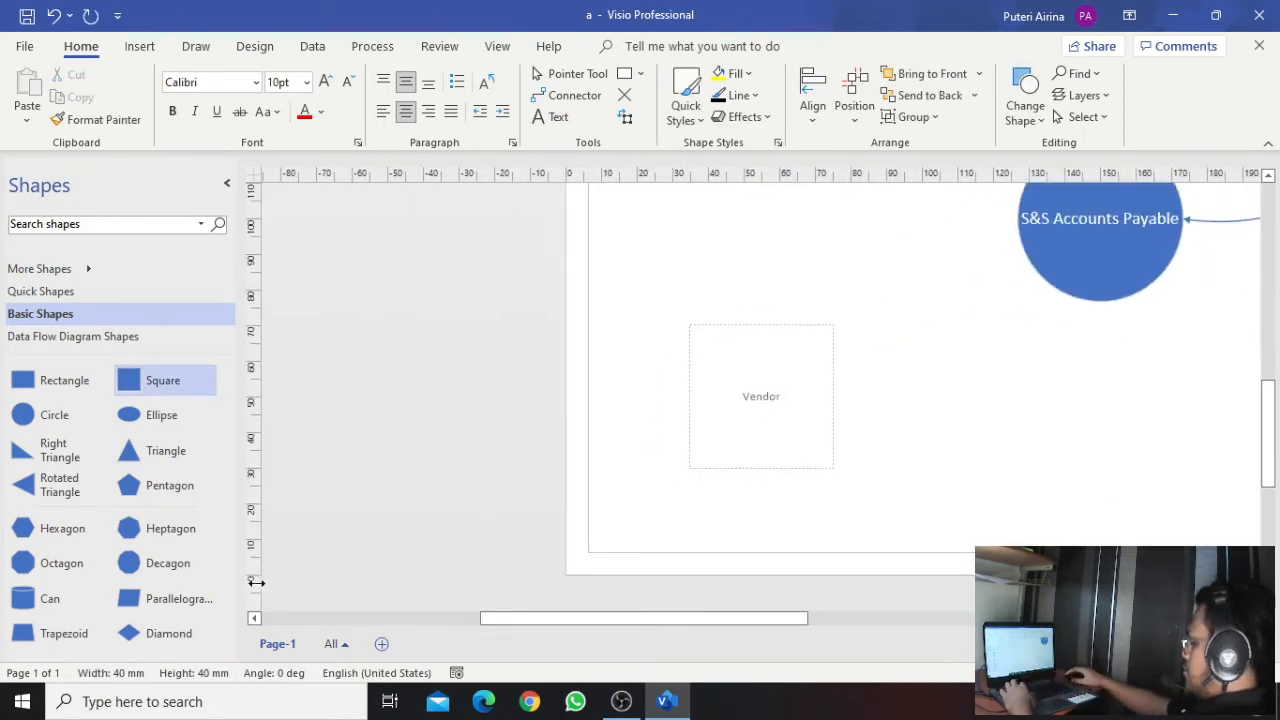
pyautogui.click(953, 452)
pyautogui.click(492, 517)
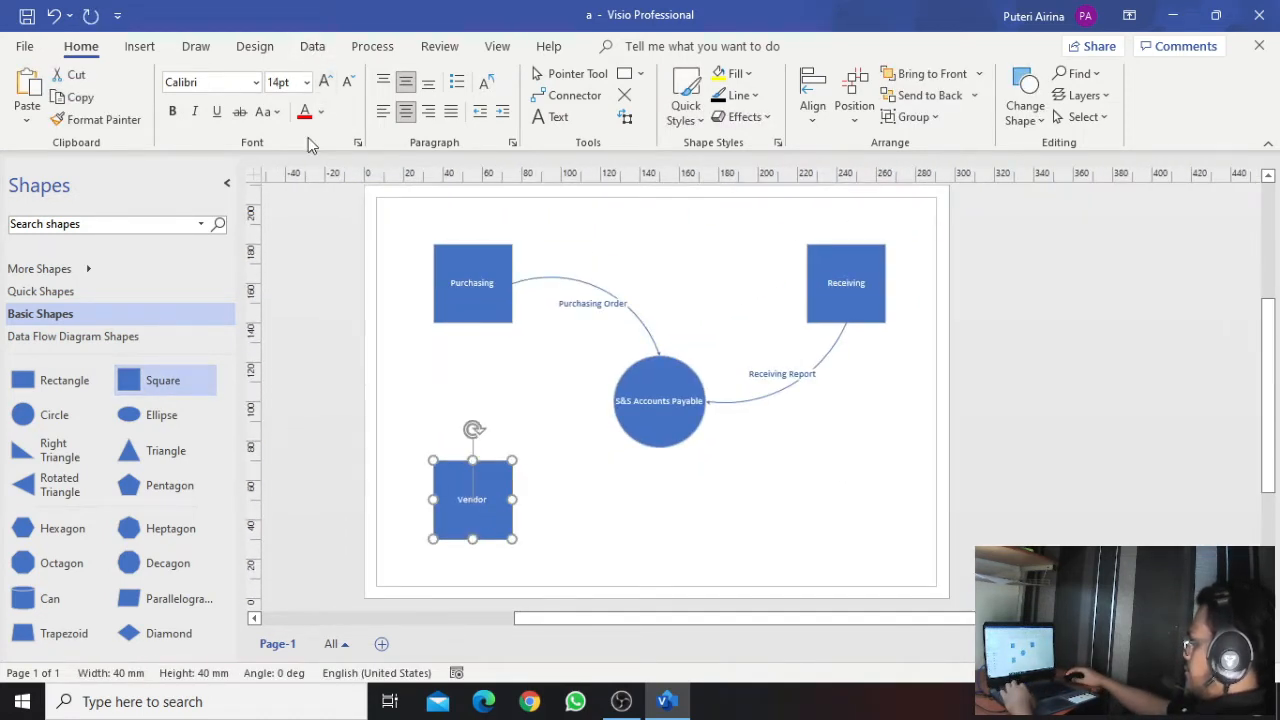
# - Connect the upper edge of Vendor to the S&S Accounts Payable circle with a Center to center 1 connector
pyautogui.click(70, 336)
pyautogui.moveTo(528, 425); pyautogui.dragTo(473, 460)
pyautogui.moveTo(570, 430); pyautogui.dragTo(613, 401)
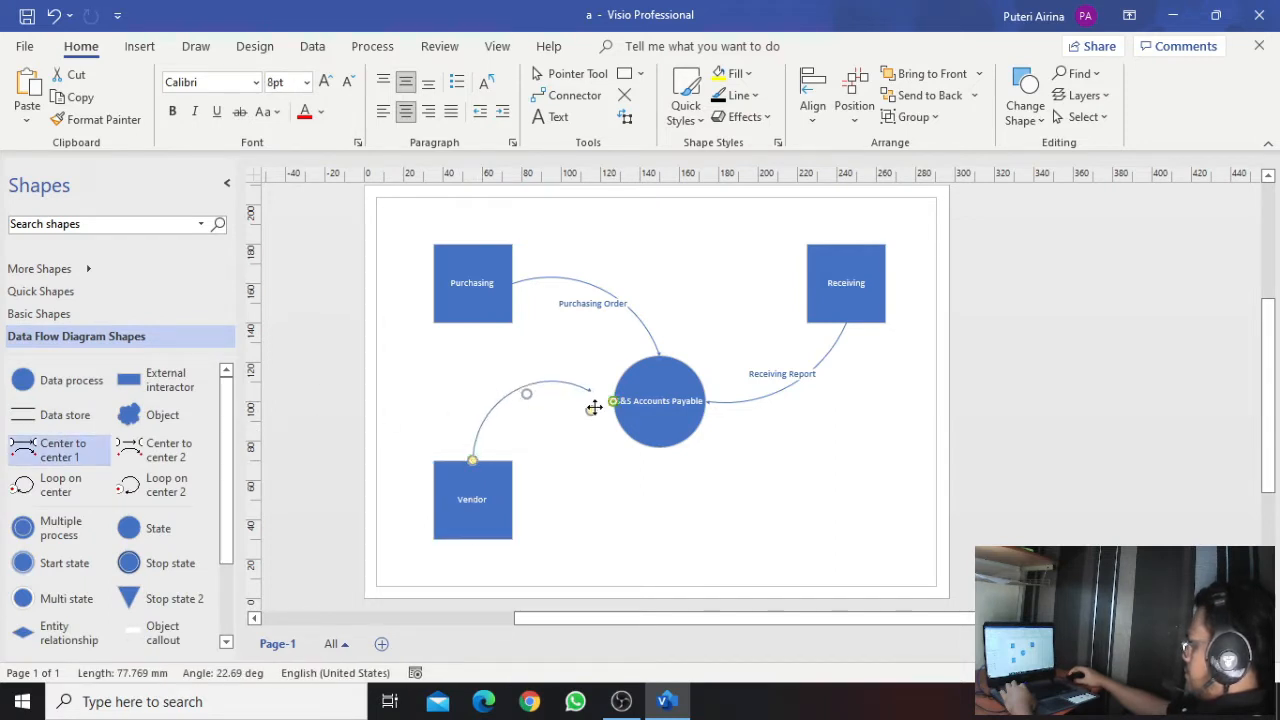
# - Label the connector from Vendor to S&S Accounts Payable "Invoice" and enlarge its text to match the other labels
pyautogui.doubleClick(544, 391)
pyautogui.write('Invoice')
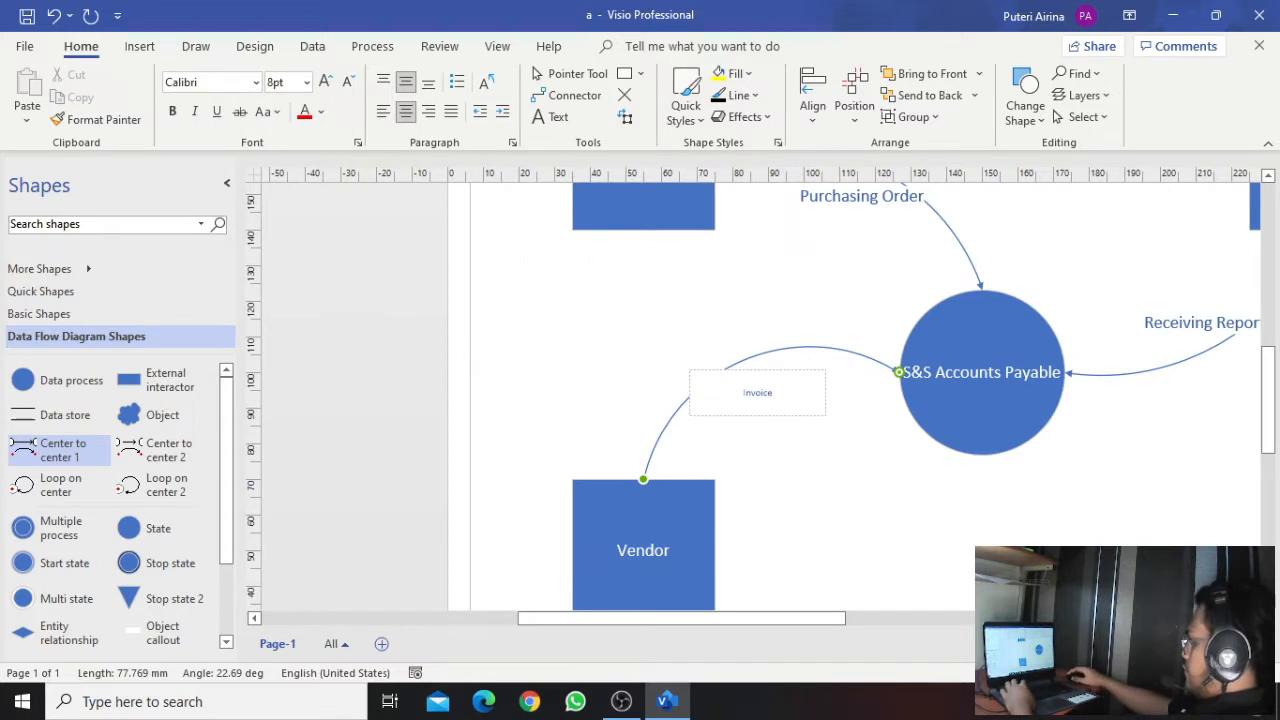
pyautogui.click(664, 408)
pyautogui.click(541, 398)
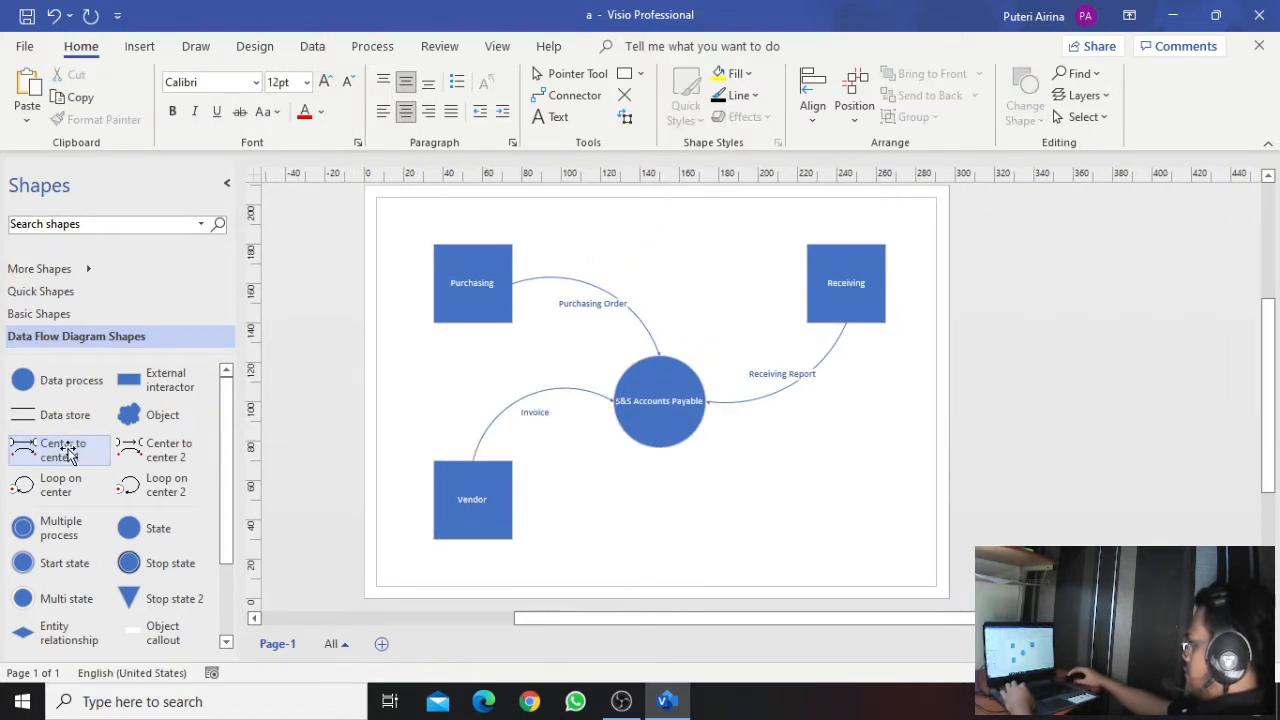
# - Add a Center to center 1 connector from the underside of S&S Accounts Payable to Vendor and label it "Payment & Remittance Advice"
pyautogui.moveTo(64, 449); pyautogui.dragTo(658, 448)
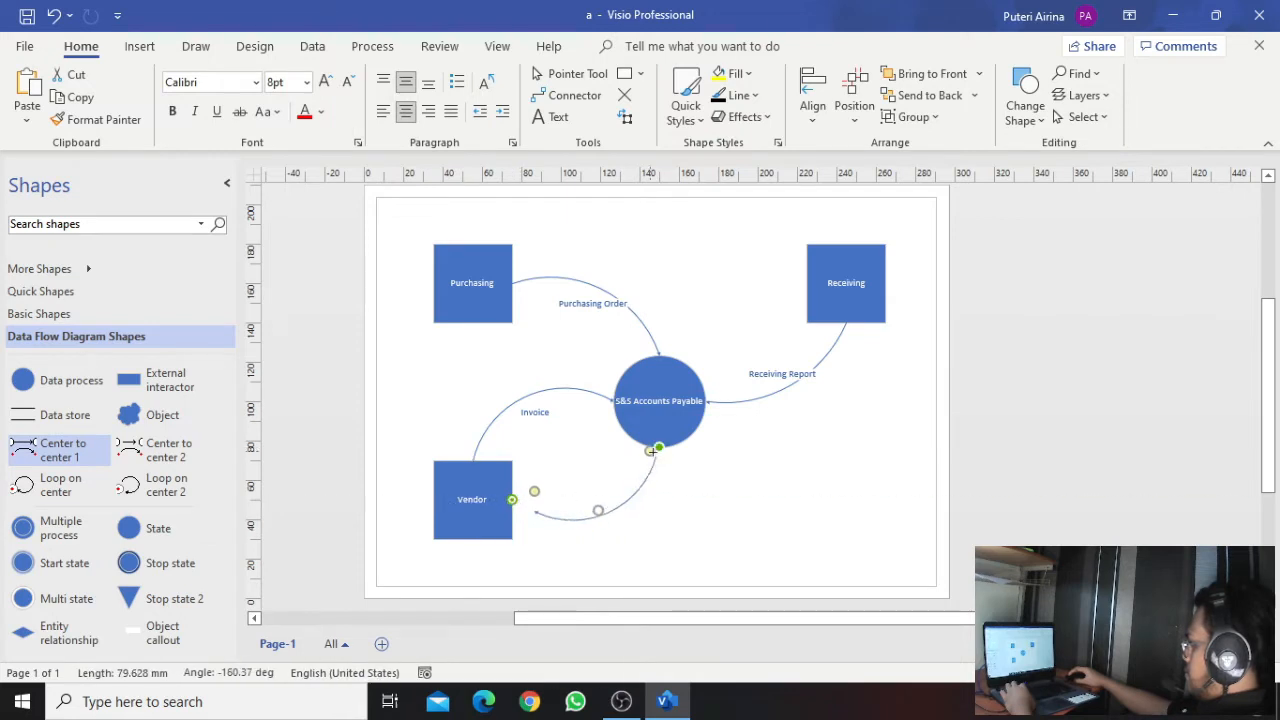
pyautogui.doubleClick(623, 497)
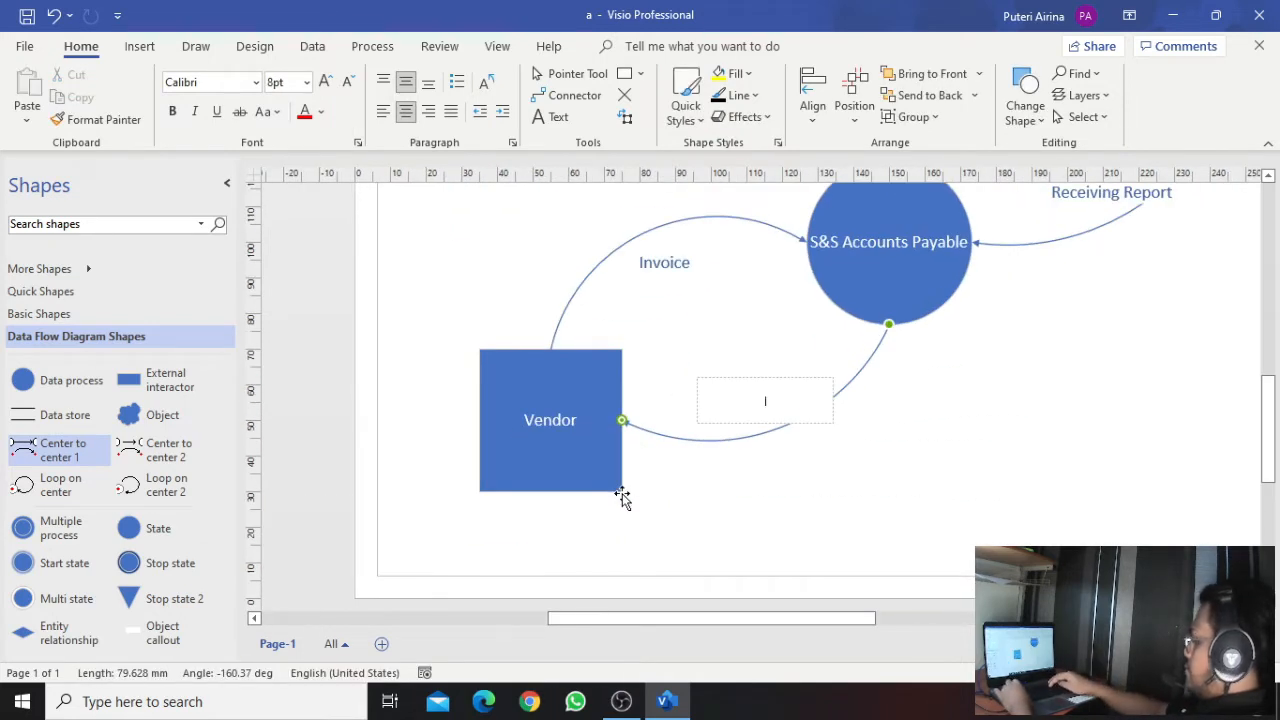
pyautogui.write('Payment & Remittance')
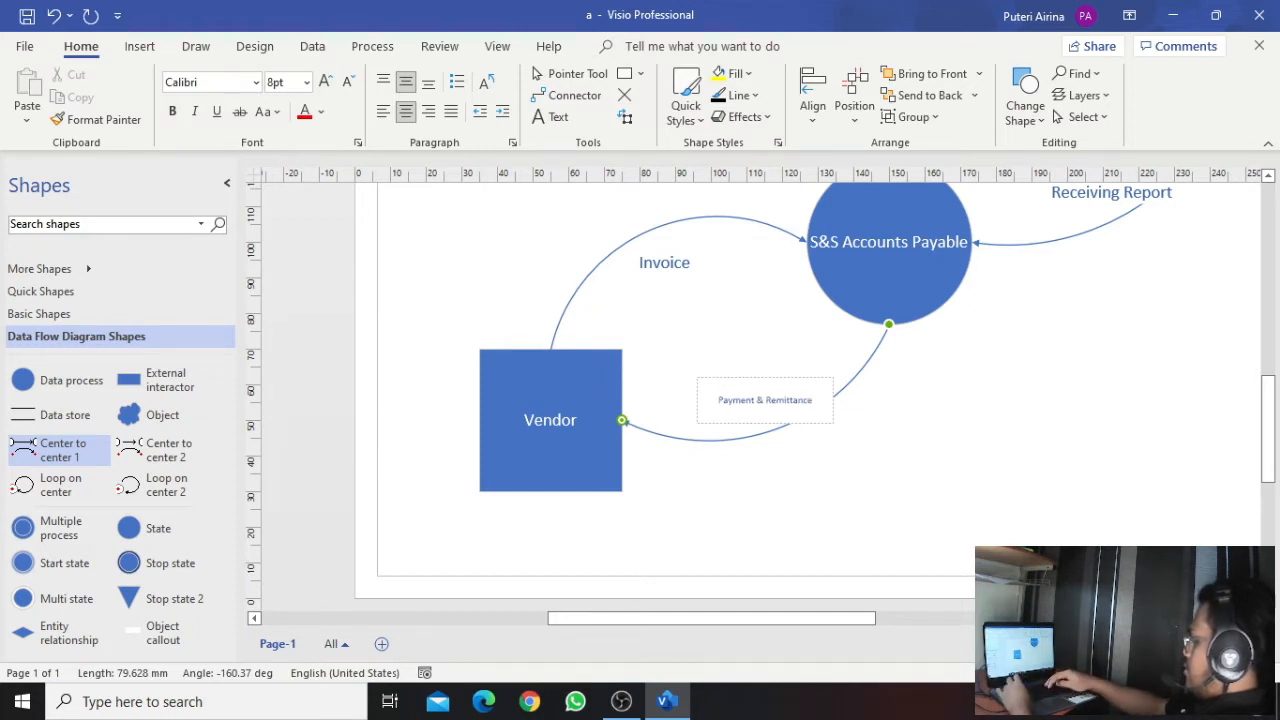
pyautogui.write(' Advice')
pyautogui.click(727, 492)
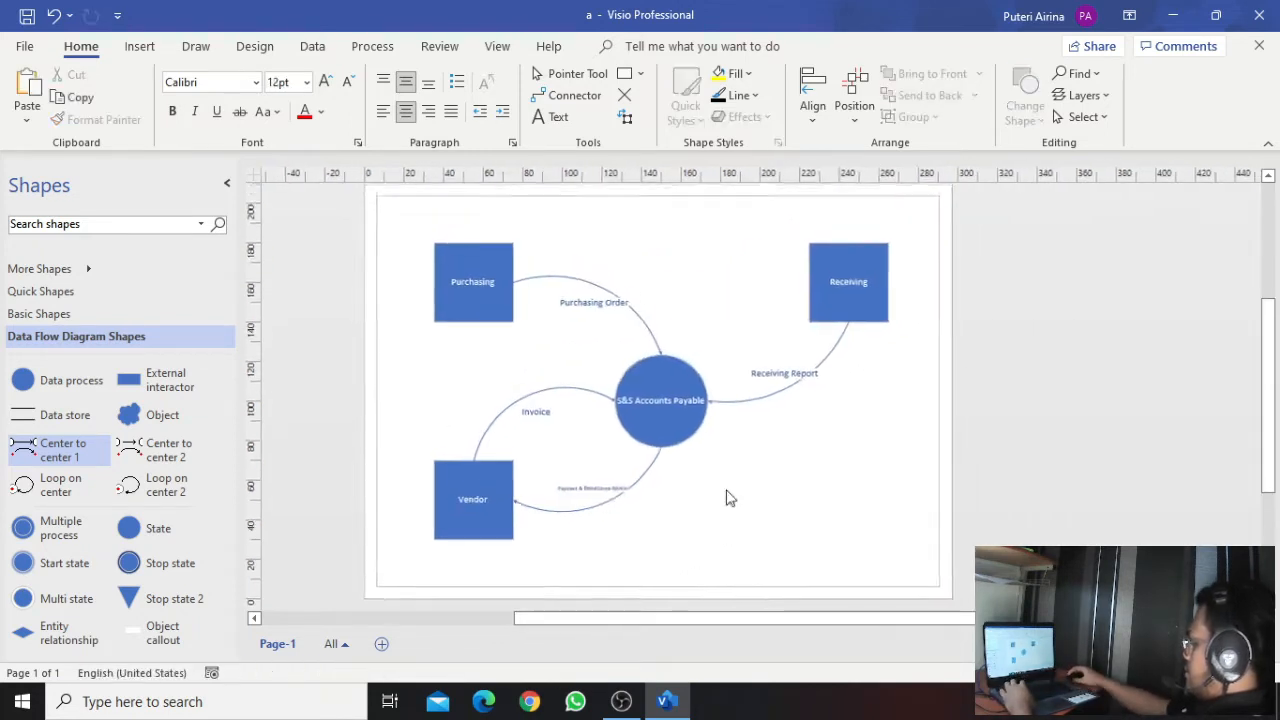
# - Enlarge the text of the "Payment & Remittance Advice" label to match the other connector labels
pyautogui.doubleClick(599, 490)
pyautogui.click(328, 89)
pyautogui.click(328, 89)
pyautogui.click(328, 89)
pyautogui.click(857, 514)
pyautogui.scroll(-3, 857, 514)
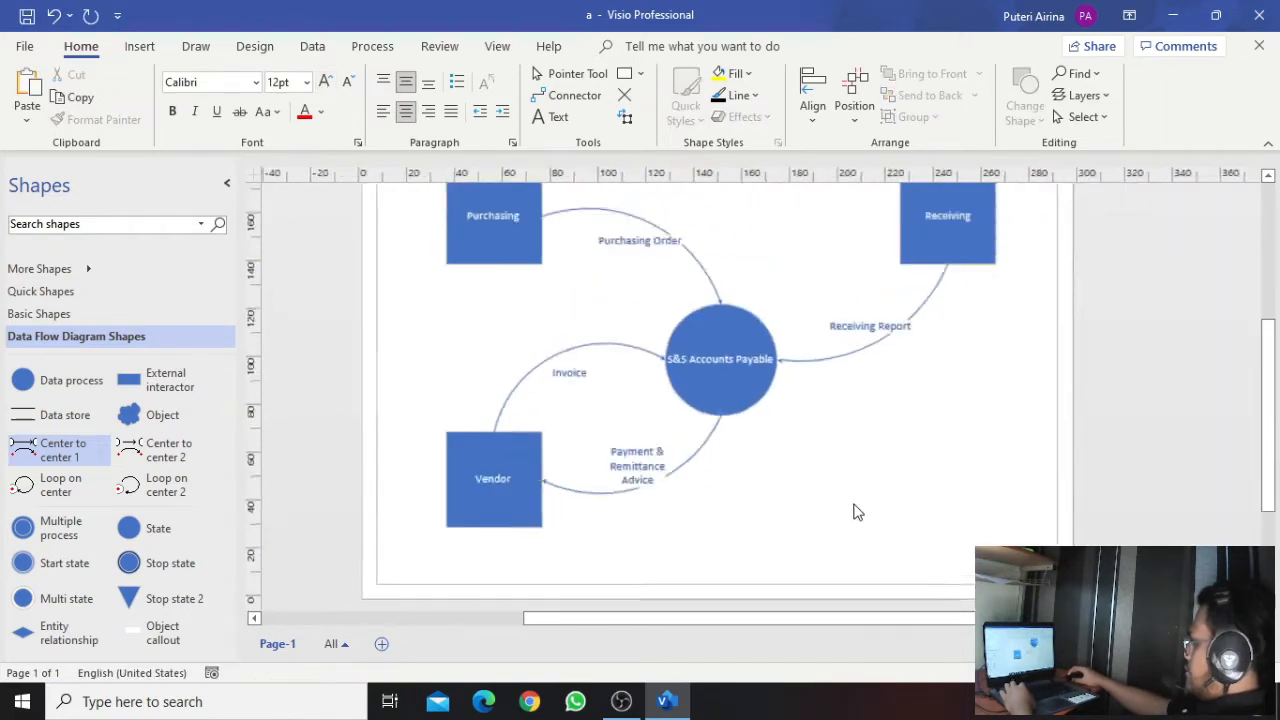
# - Add a square from Basic Shapes below Receiving, level with Vendor, and label it "Management" in 14 pt text
pyautogui.click(107, 314)
pyautogui.moveTo(165, 378); pyautogui.dragTo(840, 507)
pyautogui.doubleClick(838, 503)
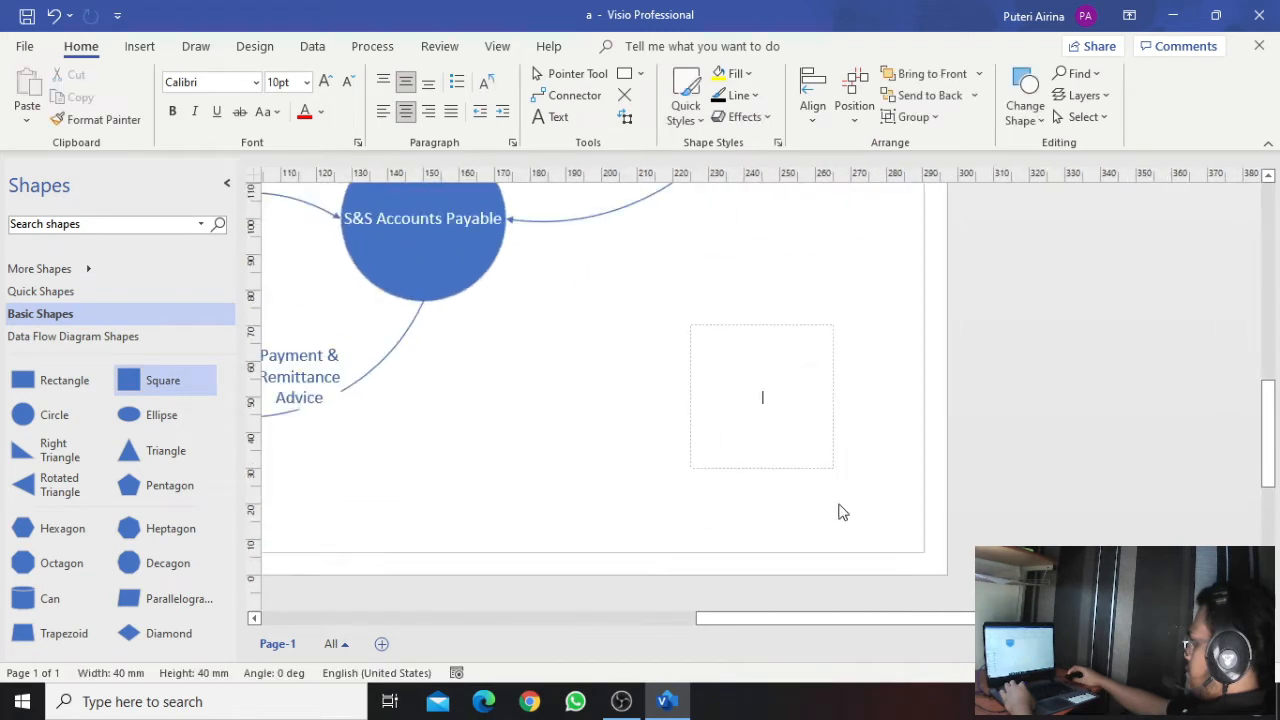
pyautogui.write('Management')
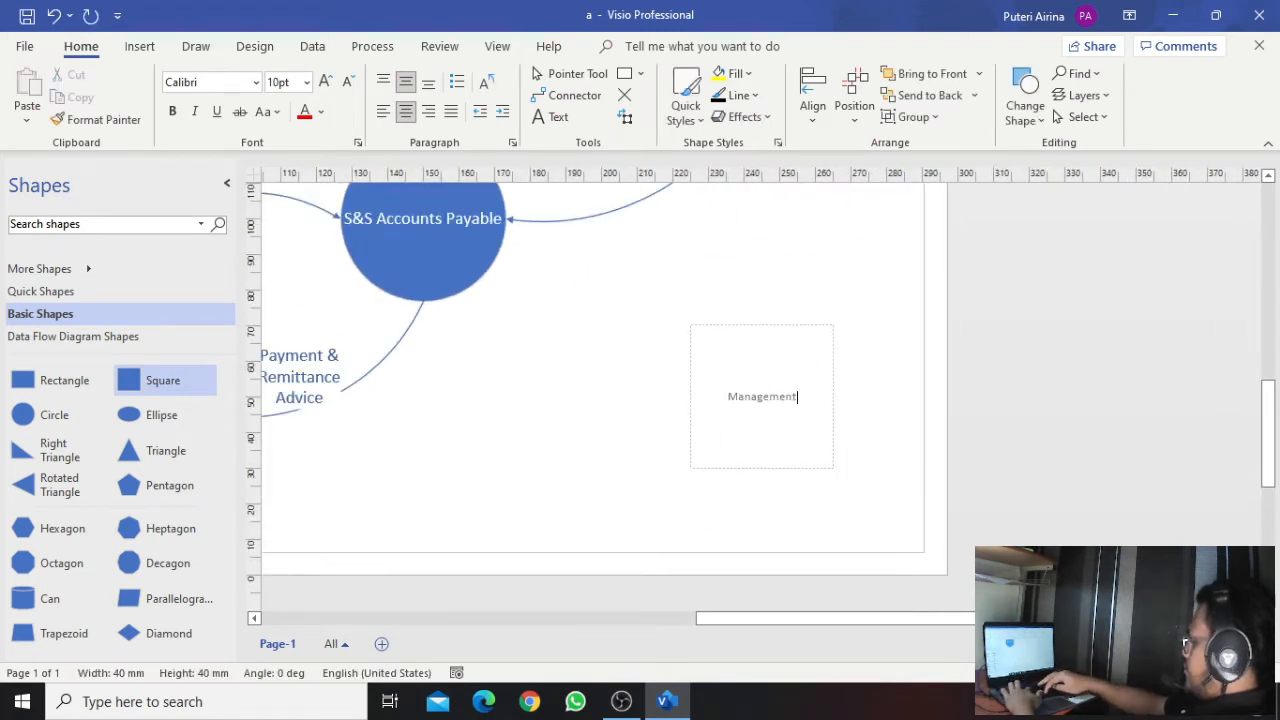
pyautogui.click(729, 506)
pyautogui.click(877, 520)
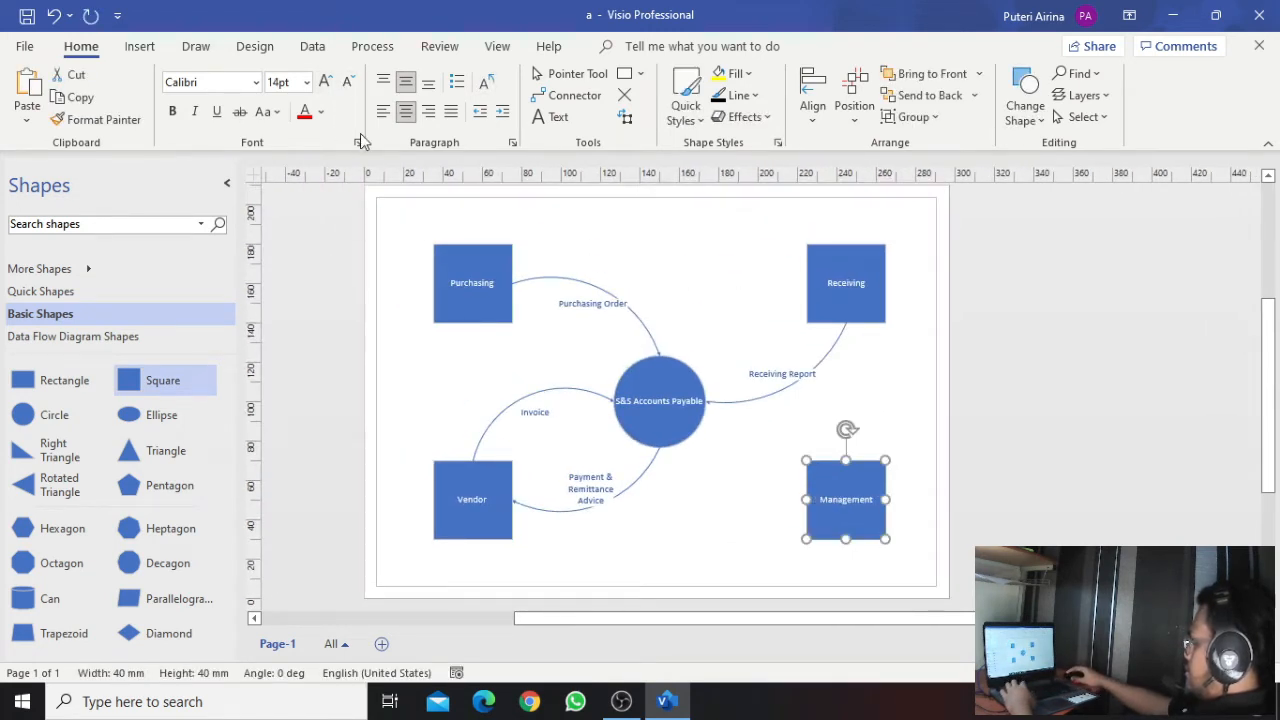
# - Connect S&S Accounts Payable to the top of Management with a Center to center 1 connector and flatten its curve and the Receiving Report curve
pyautogui.click(73, 336)
pyautogui.moveTo(73, 456); pyautogui.dragTo(846, 460)
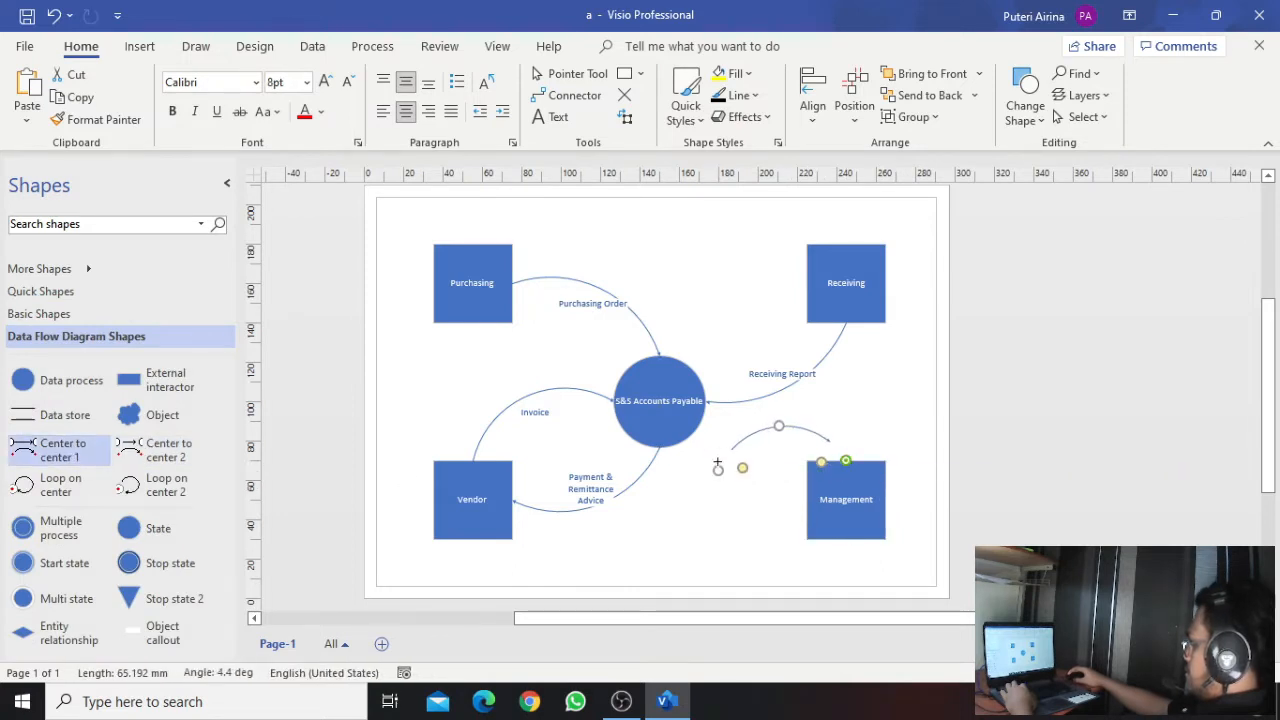
pyautogui.moveTo(718, 471); pyautogui.dragTo(706, 402)
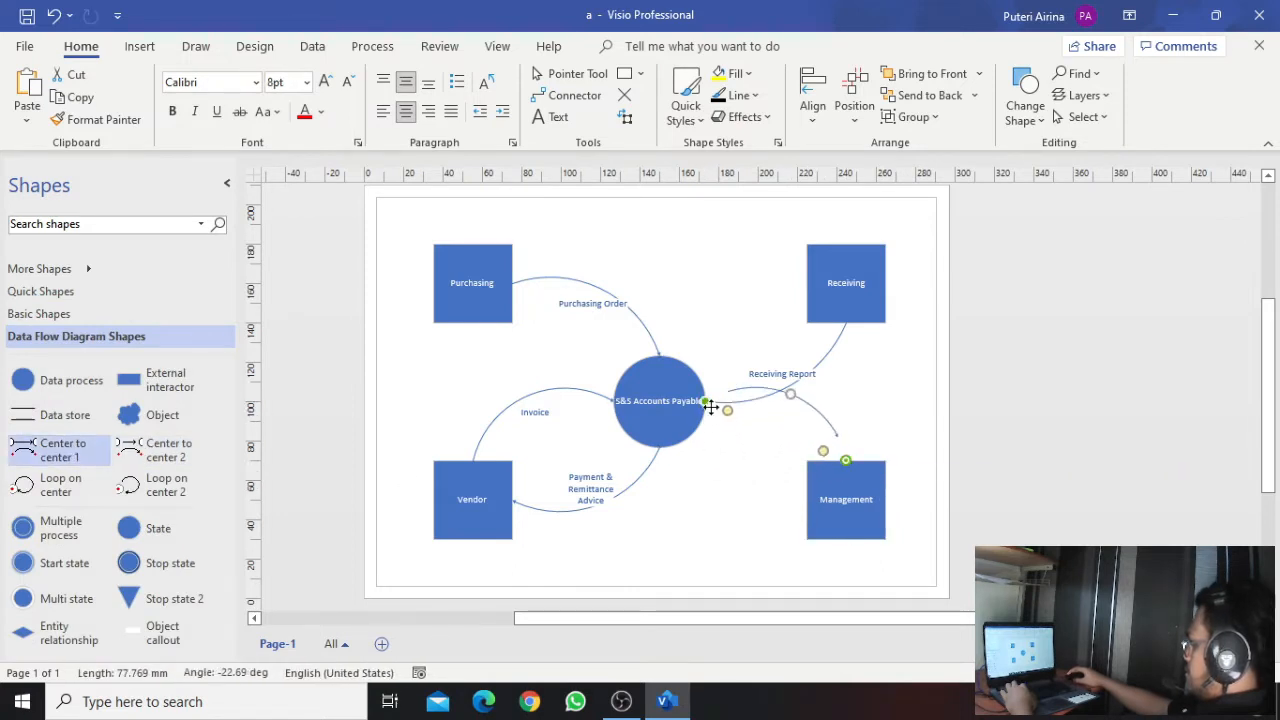
pyautogui.click(789, 392)
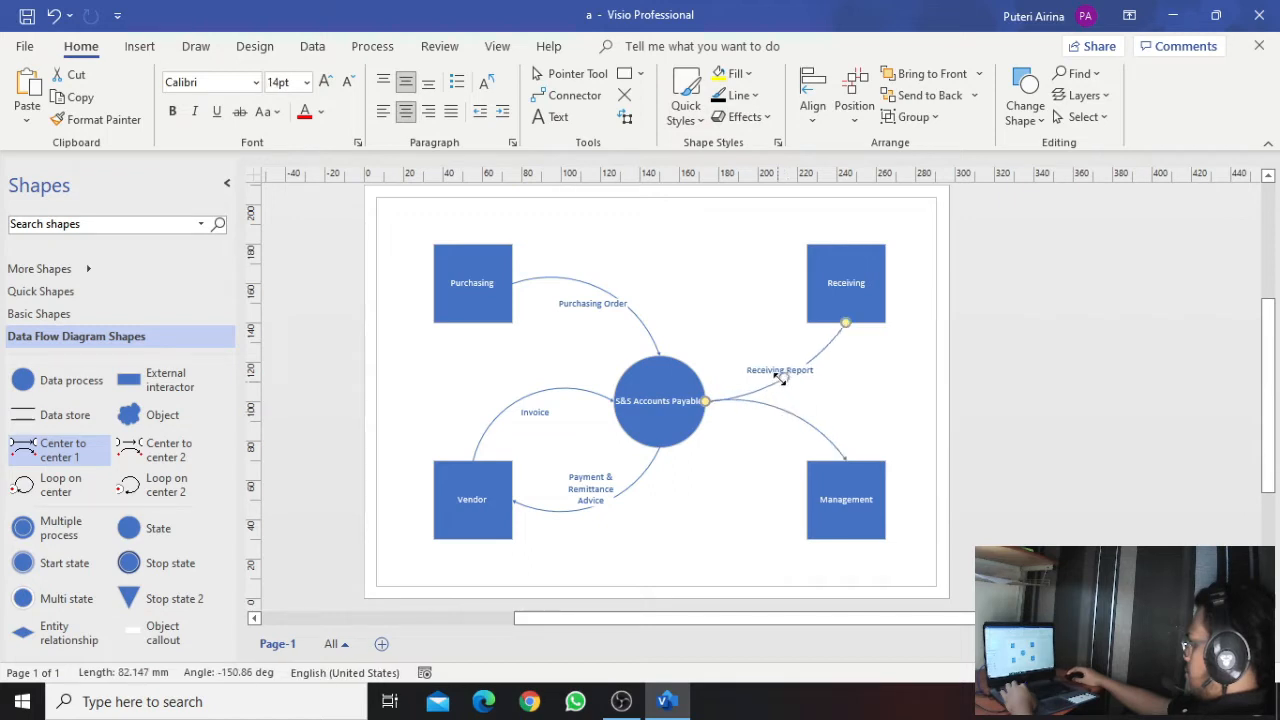
pyautogui.click(800, 424)
# - Label the connector from S&S Accounts Payable to Management "Accounts Payable Report" and enlarge its text to match the other labels
pyautogui.doubleClick(795, 420)
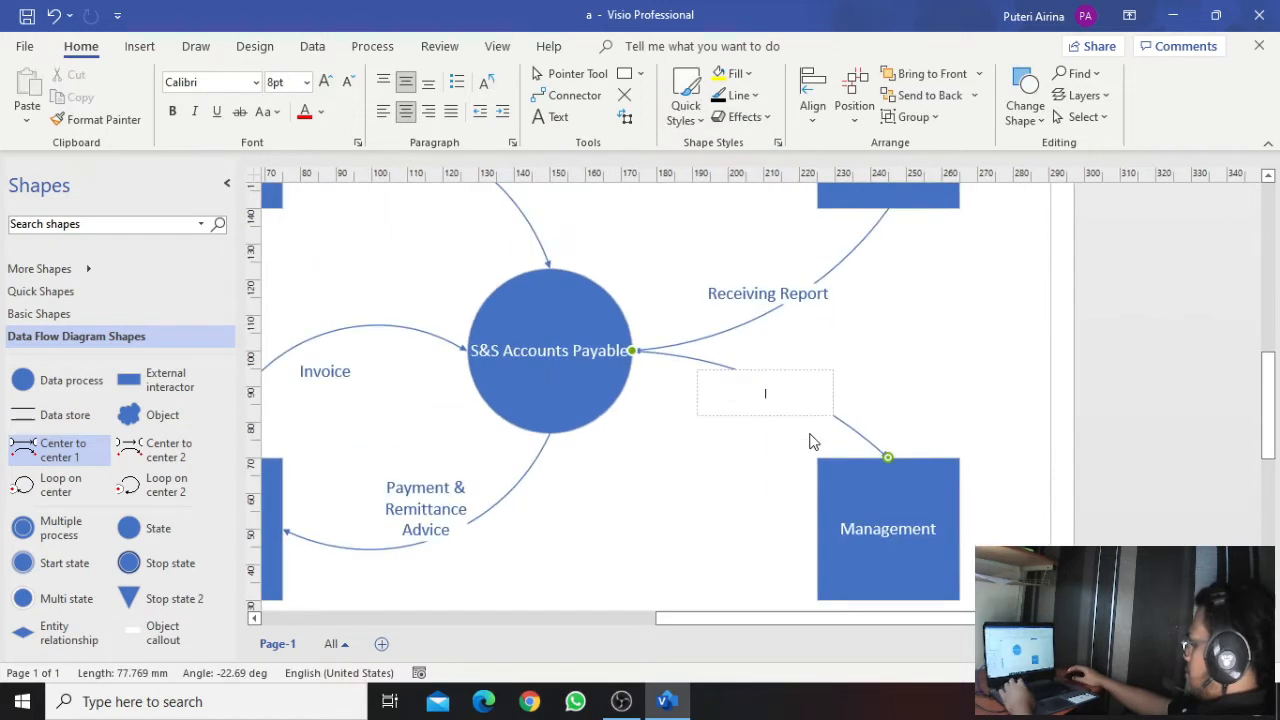
pyautogui.write('Account')
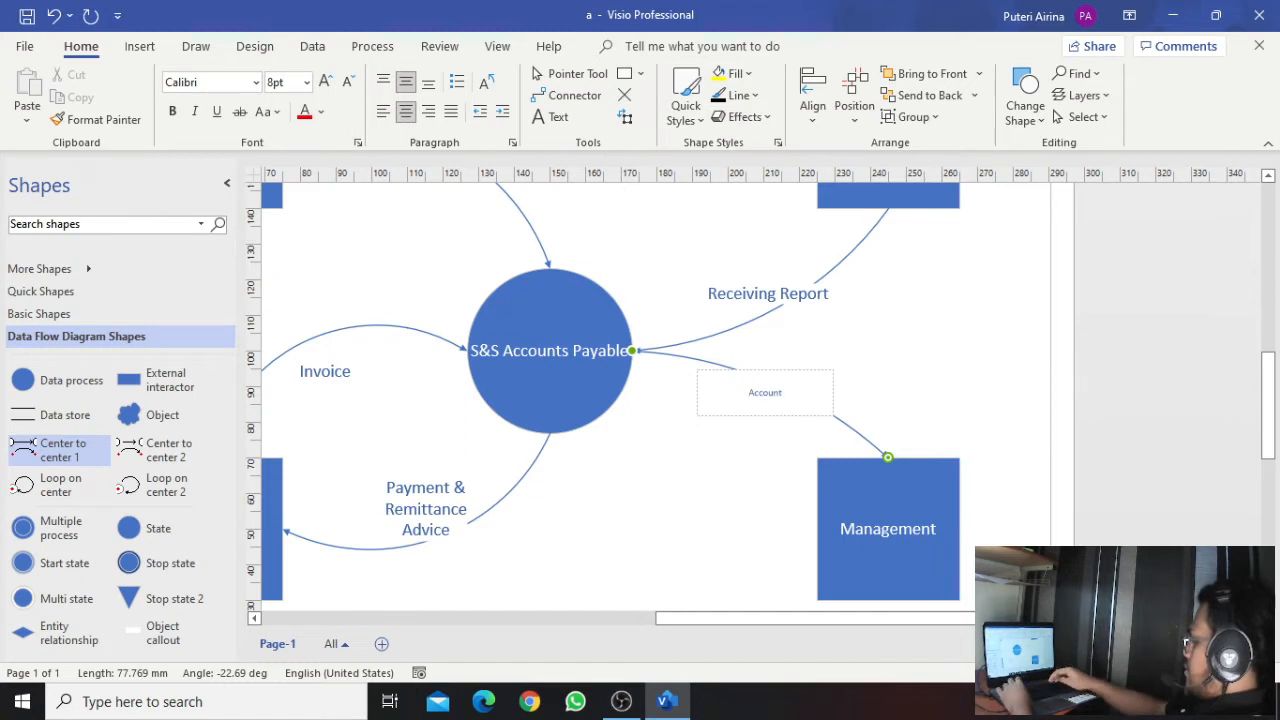
pyautogui.write('s Payable')
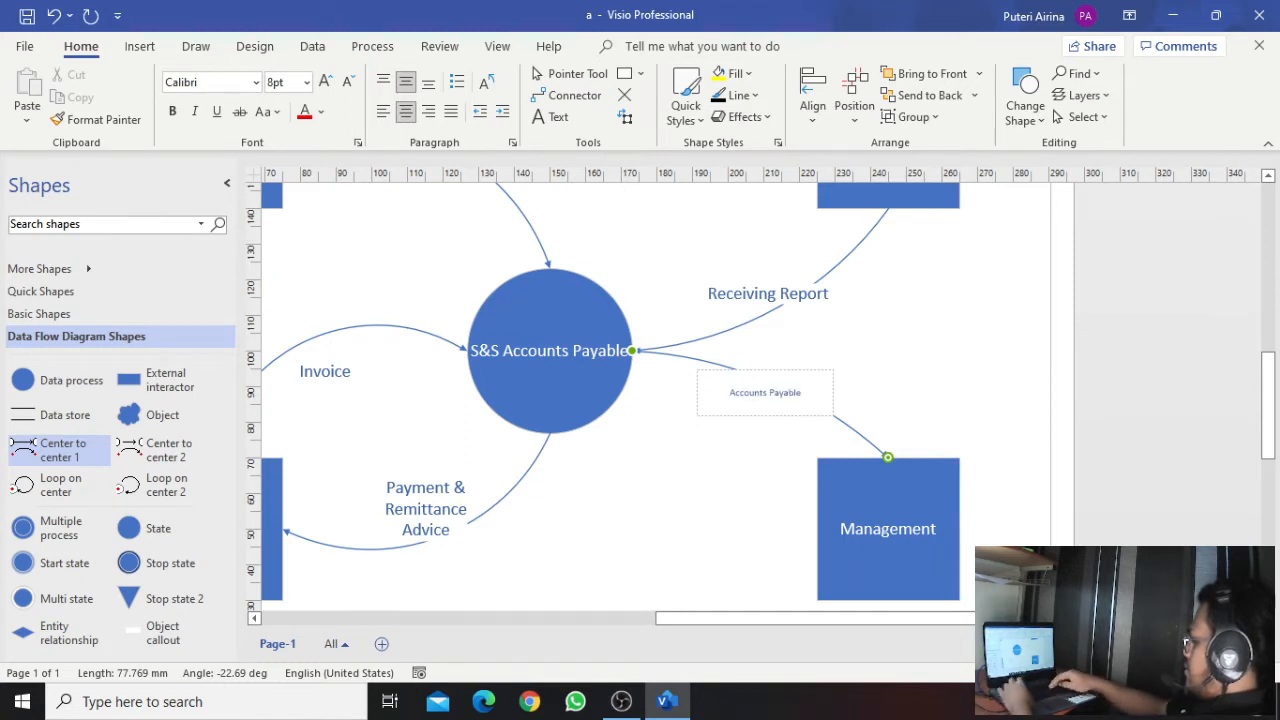
pyautogui.write(' Report')
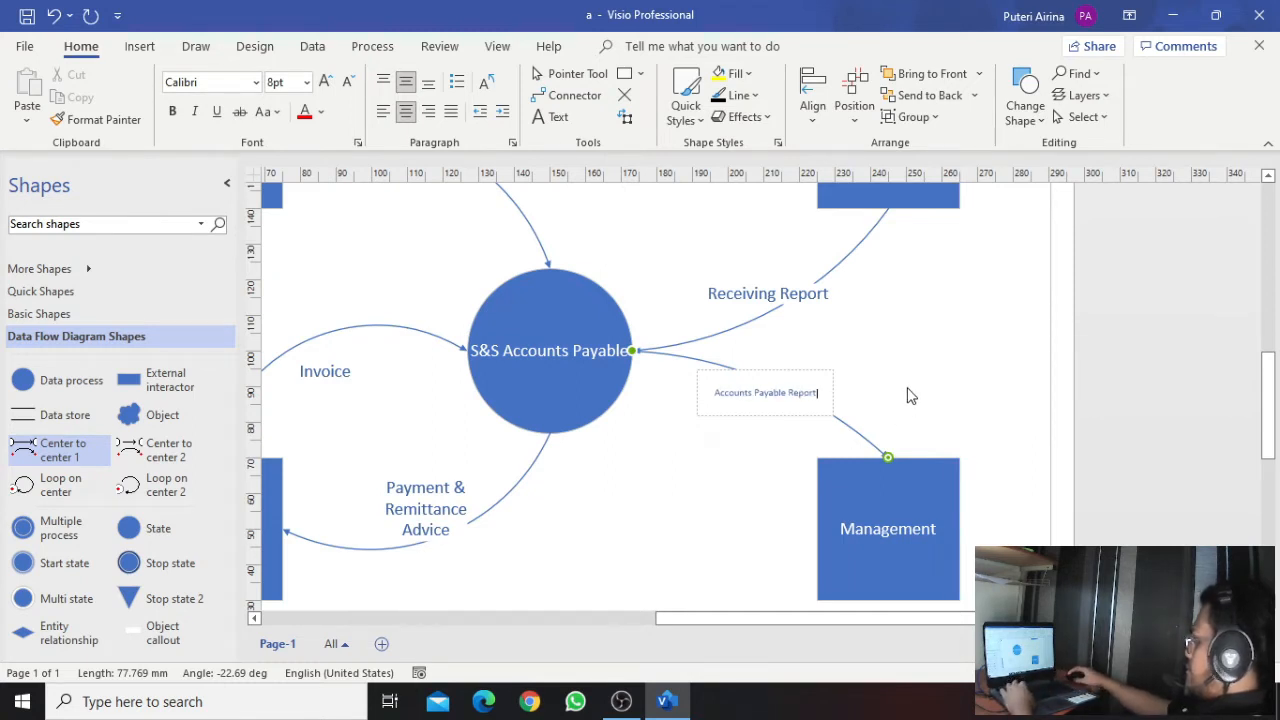
pyautogui.press('Escape')
pyautogui.scroll(-3, 700, 371)
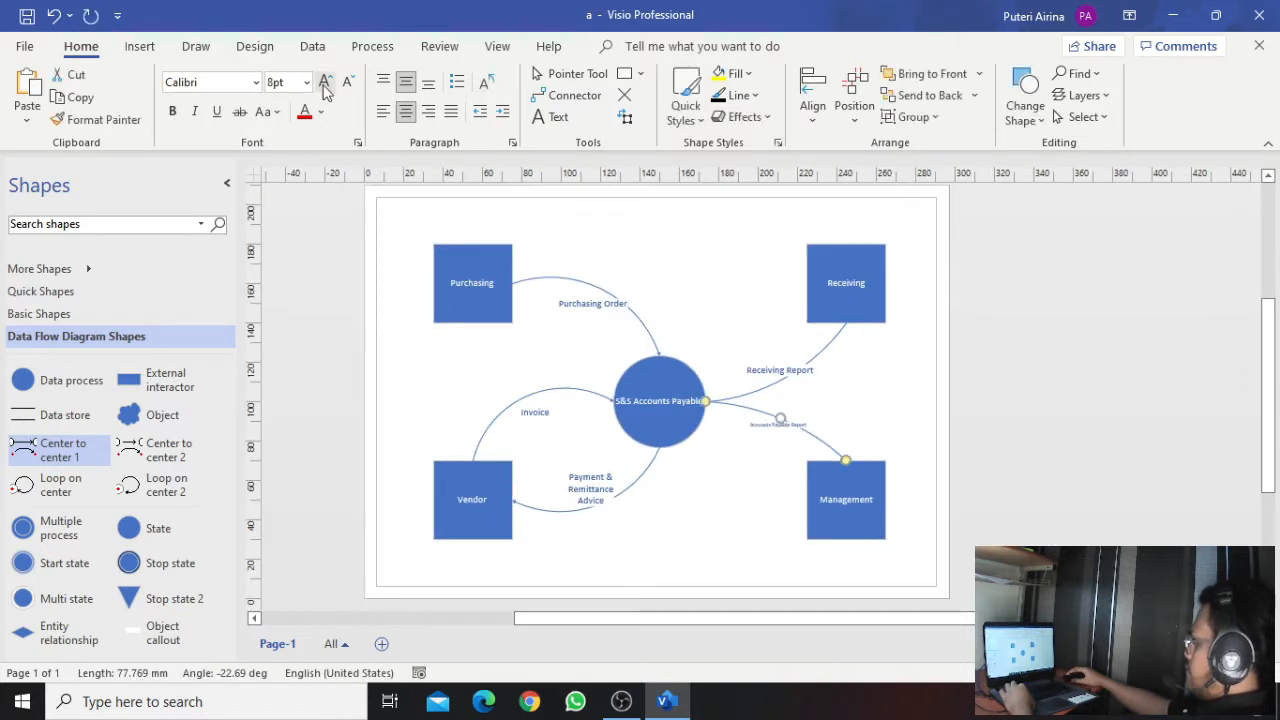
pyautogui.click(878, 424)
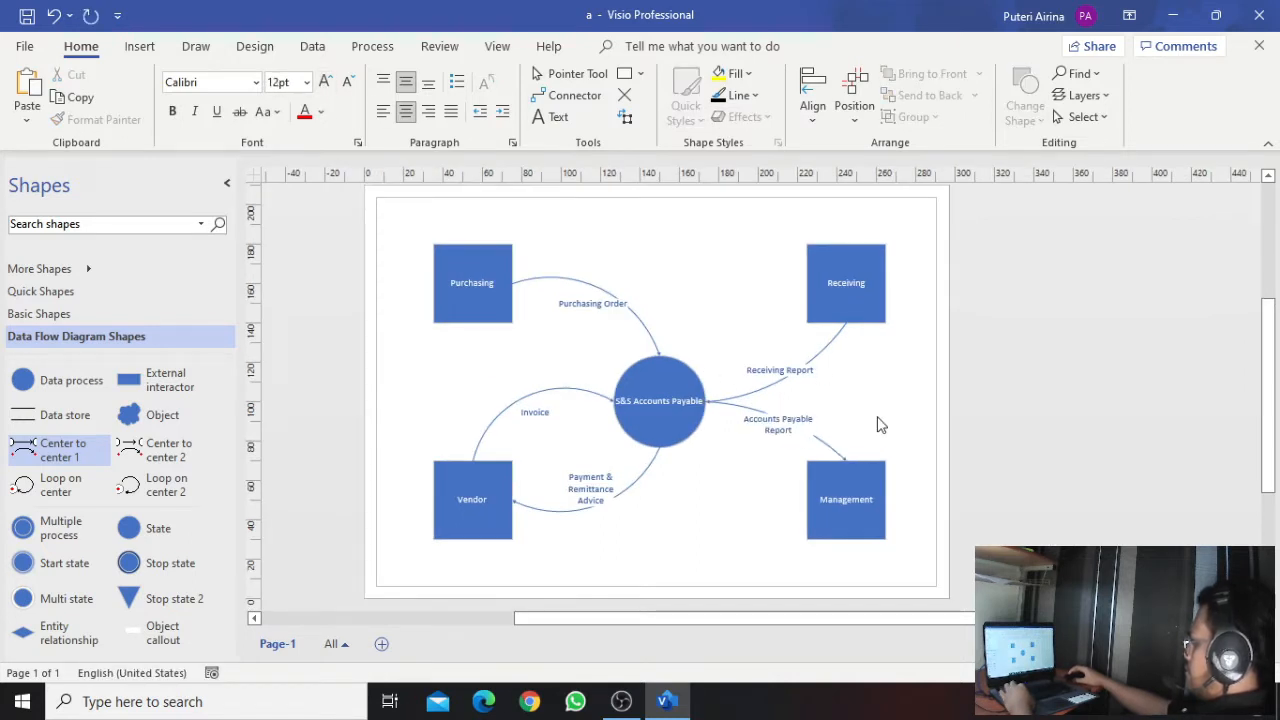
# - Create a new drawing and add a 28 mm square from Basic Shapes in the page's upper-left corner, labelled "Vendor"
pyautogui.hotkey('ctrl', 'n')
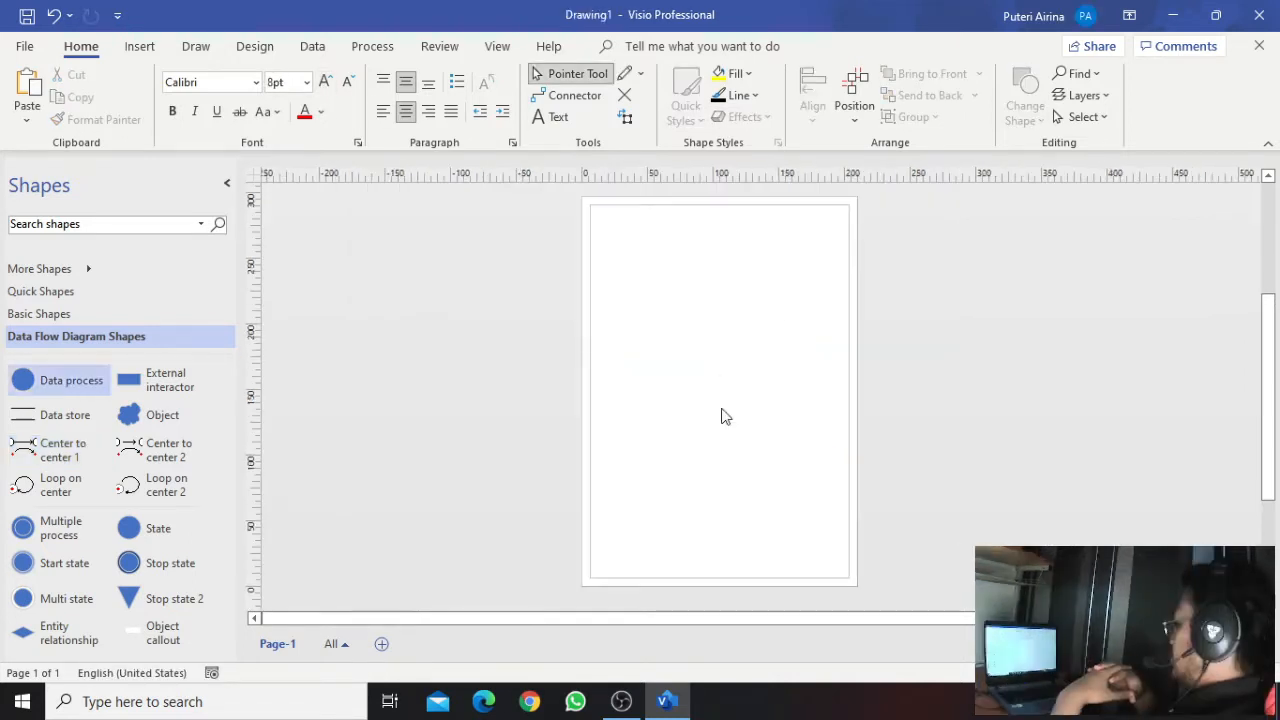
pyautogui.scroll(3, 557, 457)
pyautogui.scroll(4, 557, 457)
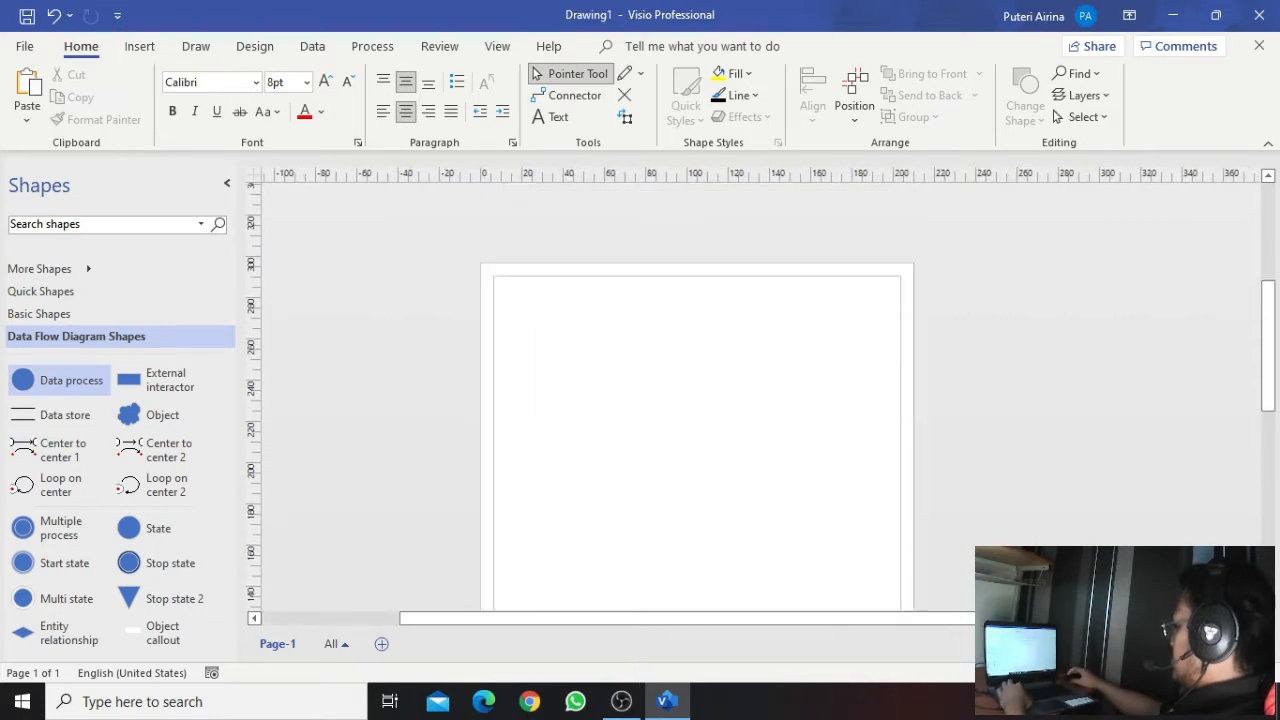
pyautogui.scroll(1, 557, 457)
pyautogui.click(38, 313)
pyautogui.moveTo(151, 380); pyautogui.dragTo(512, 321)
pyautogui.scroll(1, 504, 327)
pyautogui.write('Vendor')
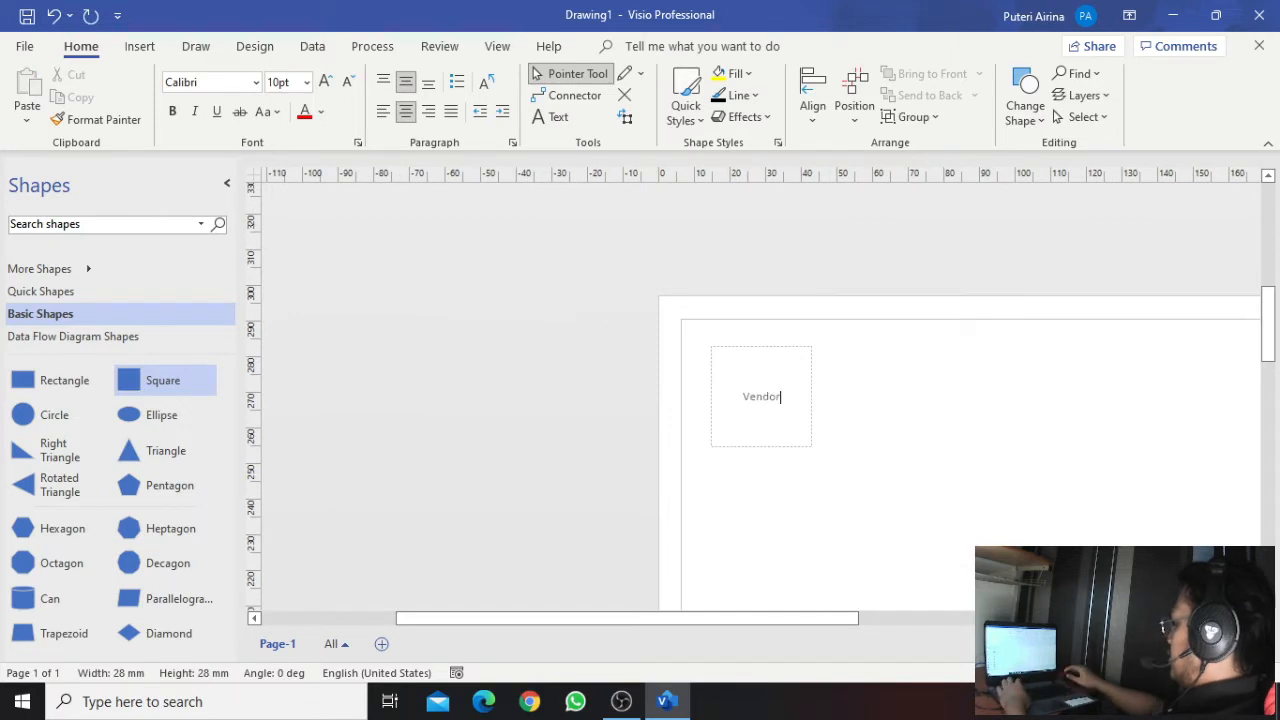
# - Add two more squares in line with Vendor and label them "Purchasing" and "Receiving" from left to right
pyautogui.click(863, 431)
pyautogui.moveTo(180, 393); pyautogui.dragTo(694, 306)
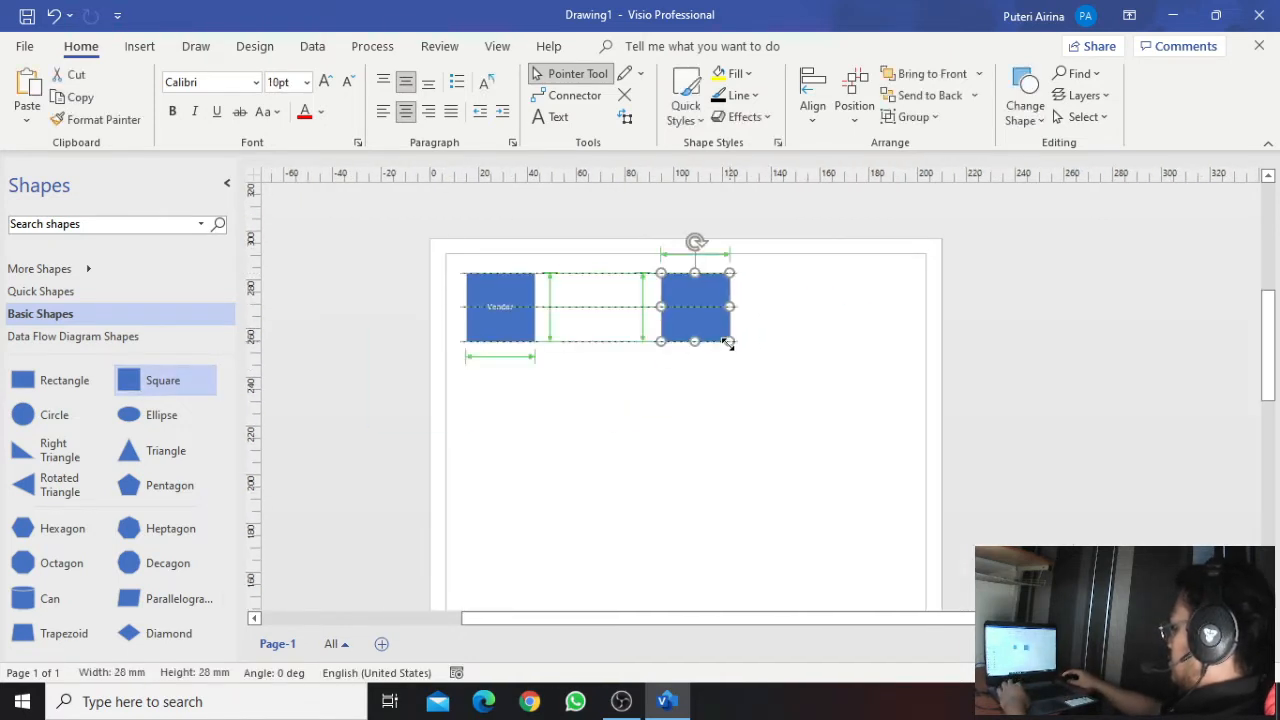
pyautogui.write('Purchasing')
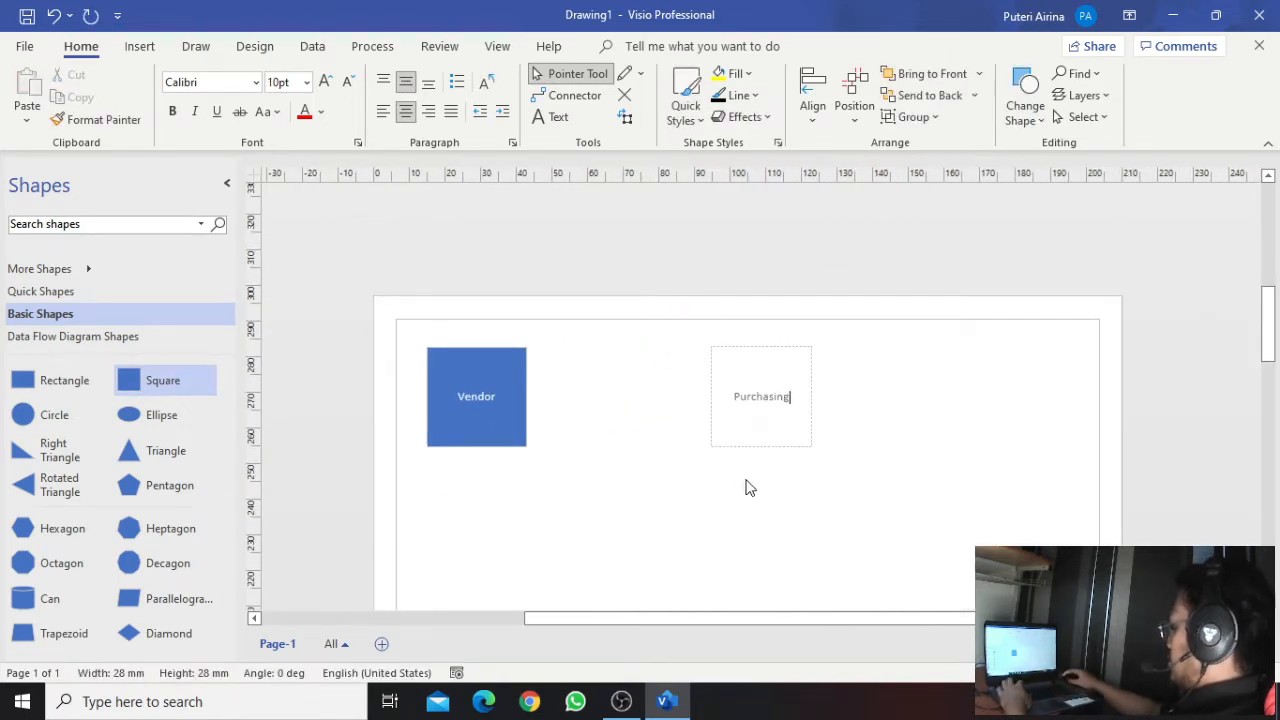
pyautogui.click(746, 486)
pyautogui.moveTo(125, 381); pyautogui.dragTo(838, 318)
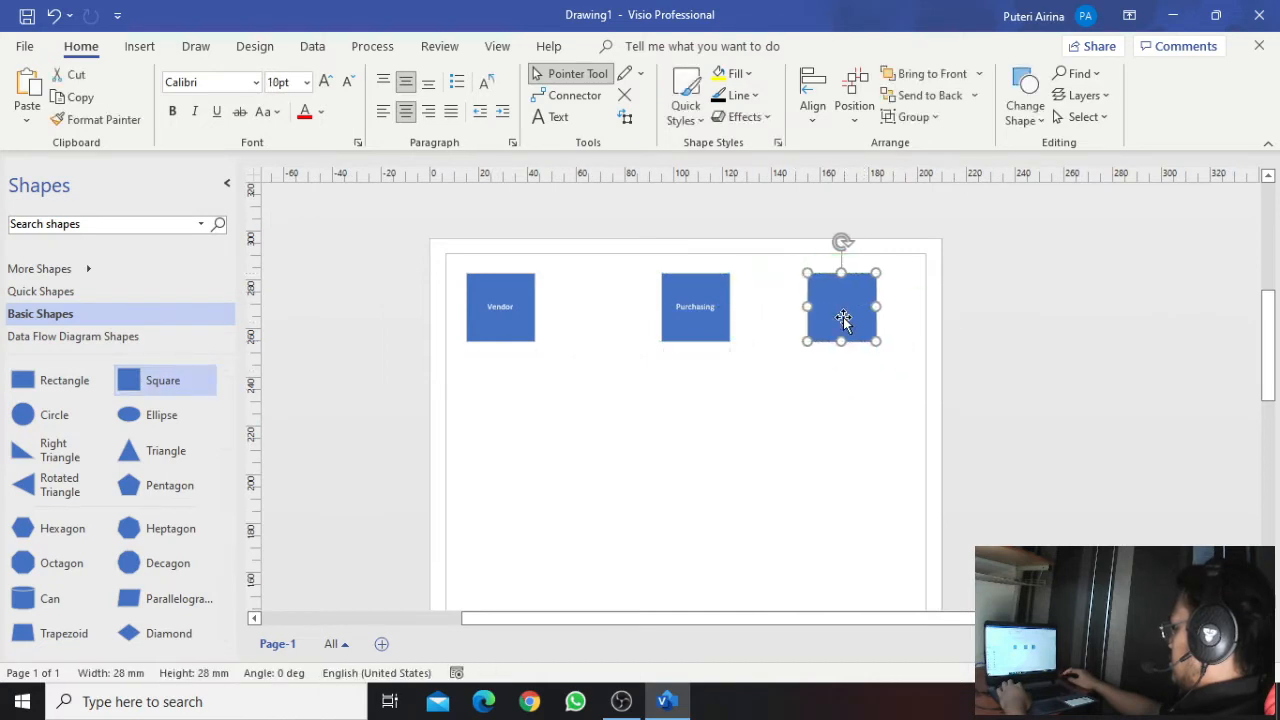
pyautogui.write('Receivi')
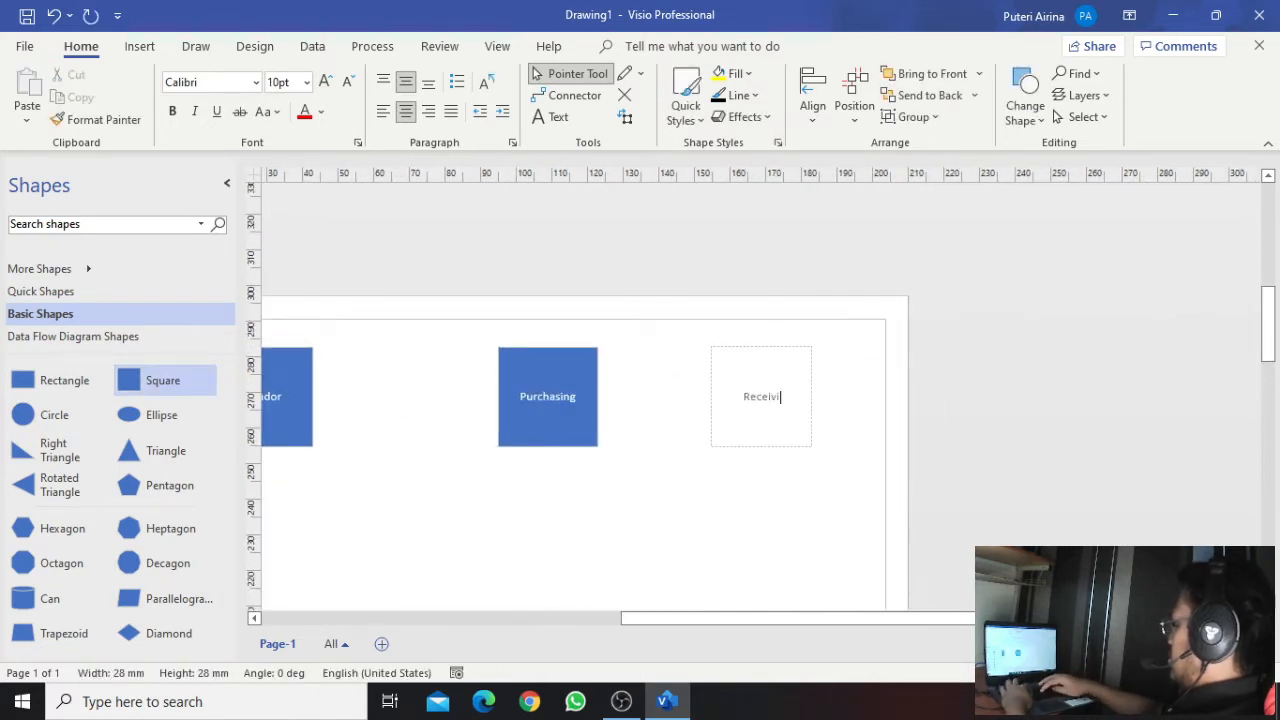
pyautogui.write('ng')
pyautogui.click(843, 432)
# - Enlarge the text of the Vendor, Purchasing and Receiving squares and shift Vendor slightly right
pyautogui.moveTo(451, 260); pyautogui.dragTo(888, 372)
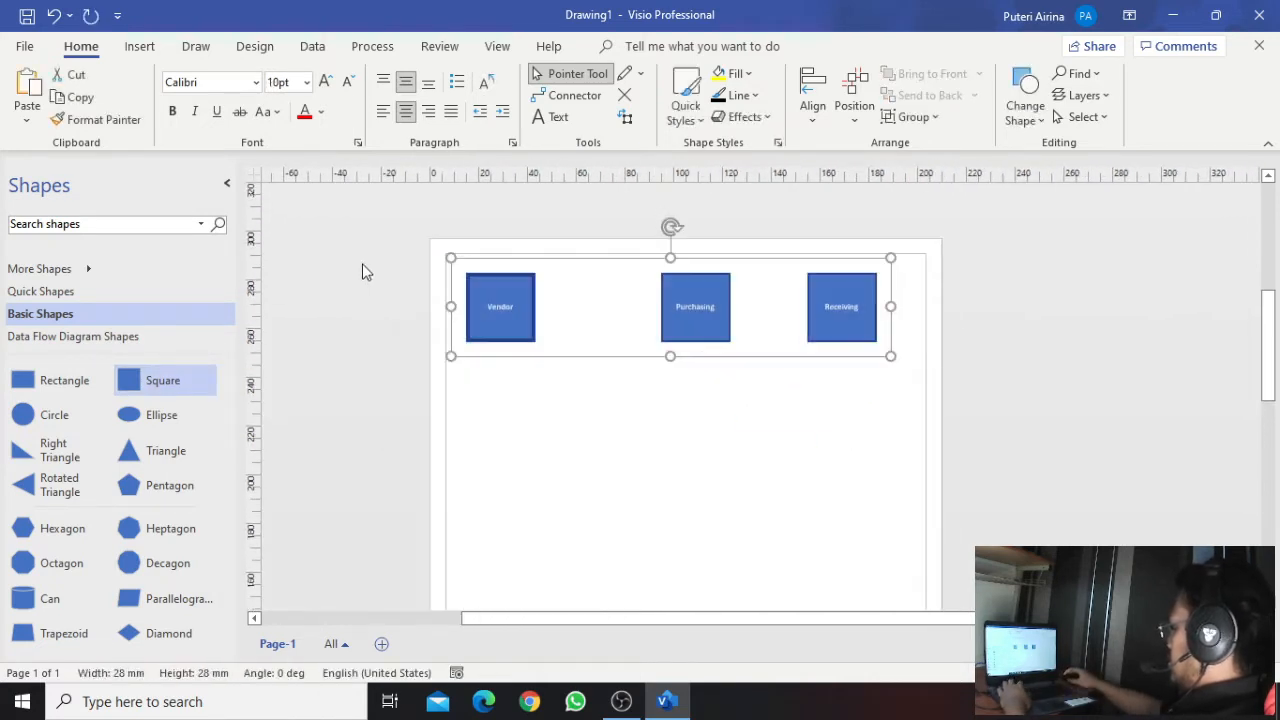
pyautogui.click(323, 80)
pyautogui.click(669, 430)
pyautogui.scroll(-1, 539, 405)
pyautogui.moveTo(502, 250); pyautogui.dragTo(517, 250)
pyautogui.click(548, 295)
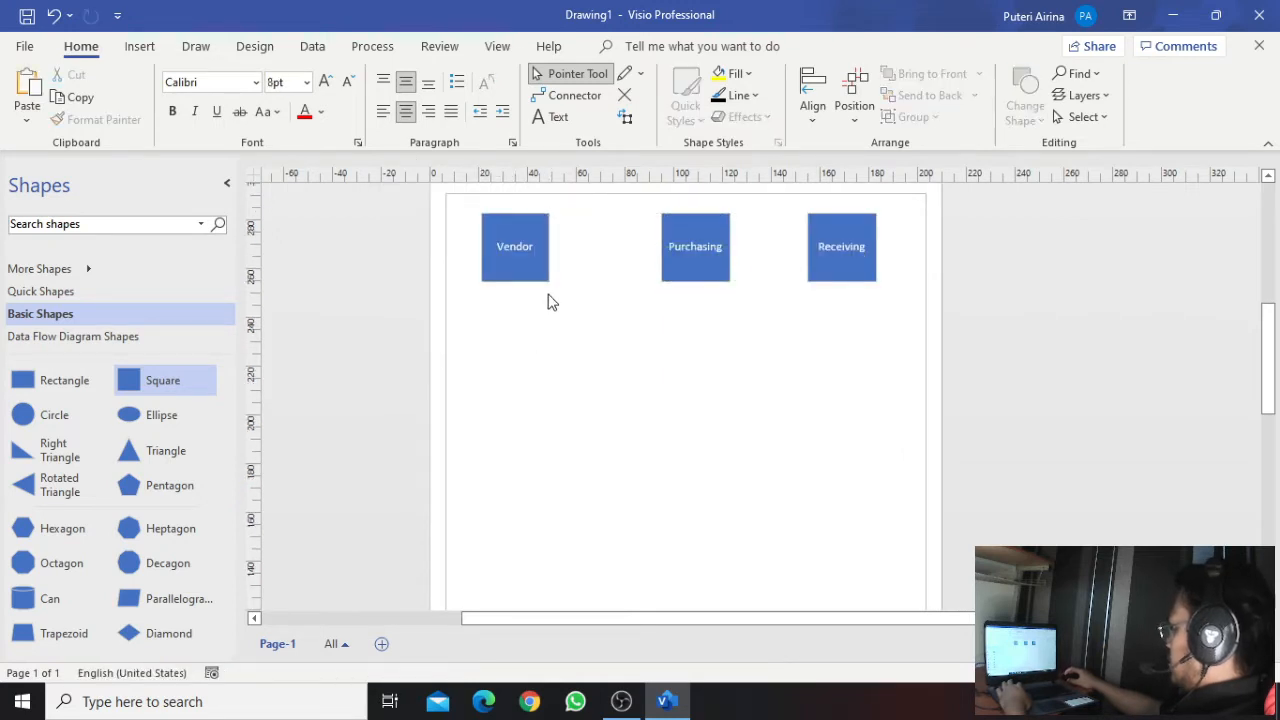
pyautogui.click(535, 272)
pyautogui.click(511, 406)
# - Add a 40 mm Data process circle below Vendor, label it "1.0 Record Payable" on two lines and enlarge its text
pyautogui.click(73, 336)
pyautogui.moveTo(60, 383); pyautogui.dragTo(617, 427)
pyautogui.doubleClick(591, 389)
pyautogui.write('1.0')
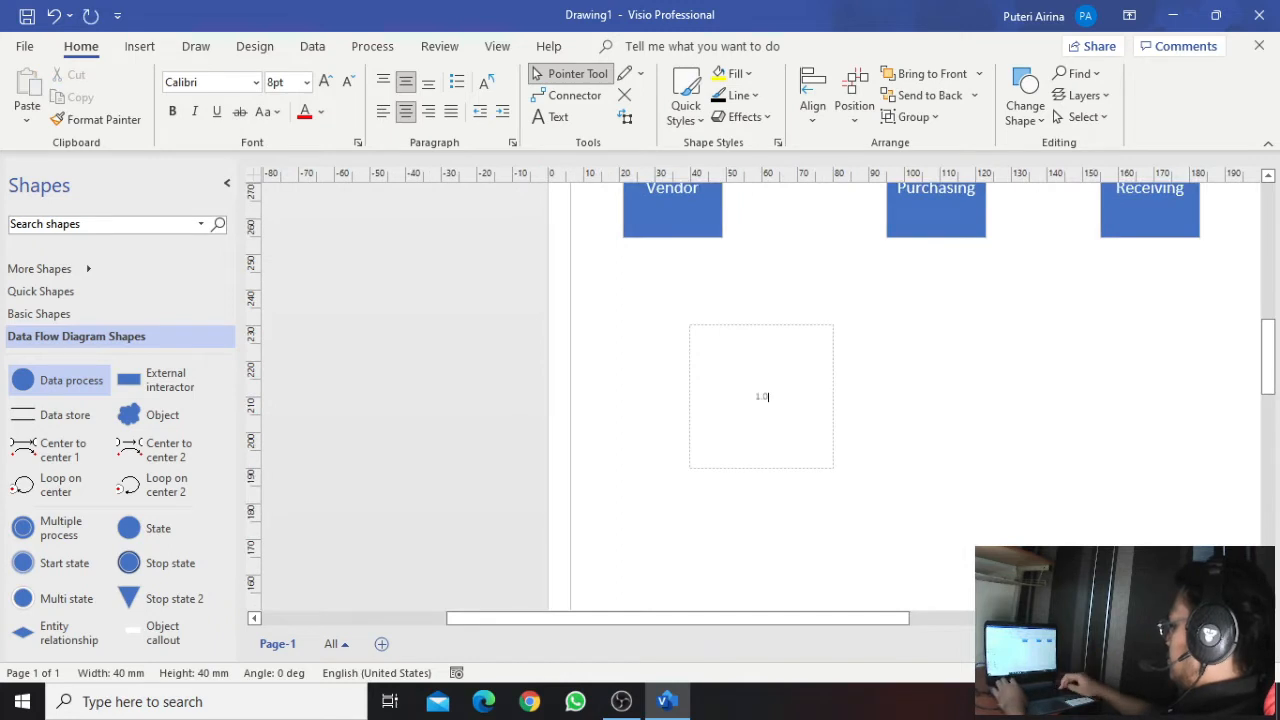
pyautogui.write(' Record Pay')
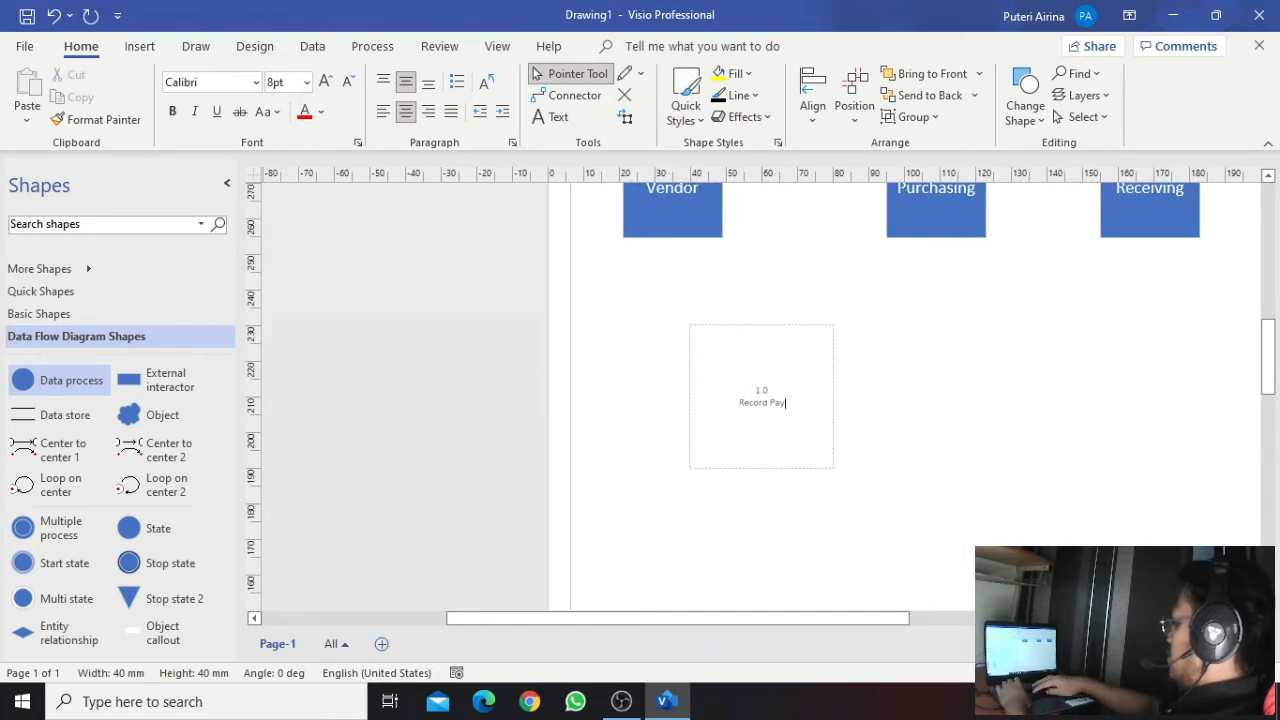
pyautogui.write('able')
pyautogui.press('Escape')
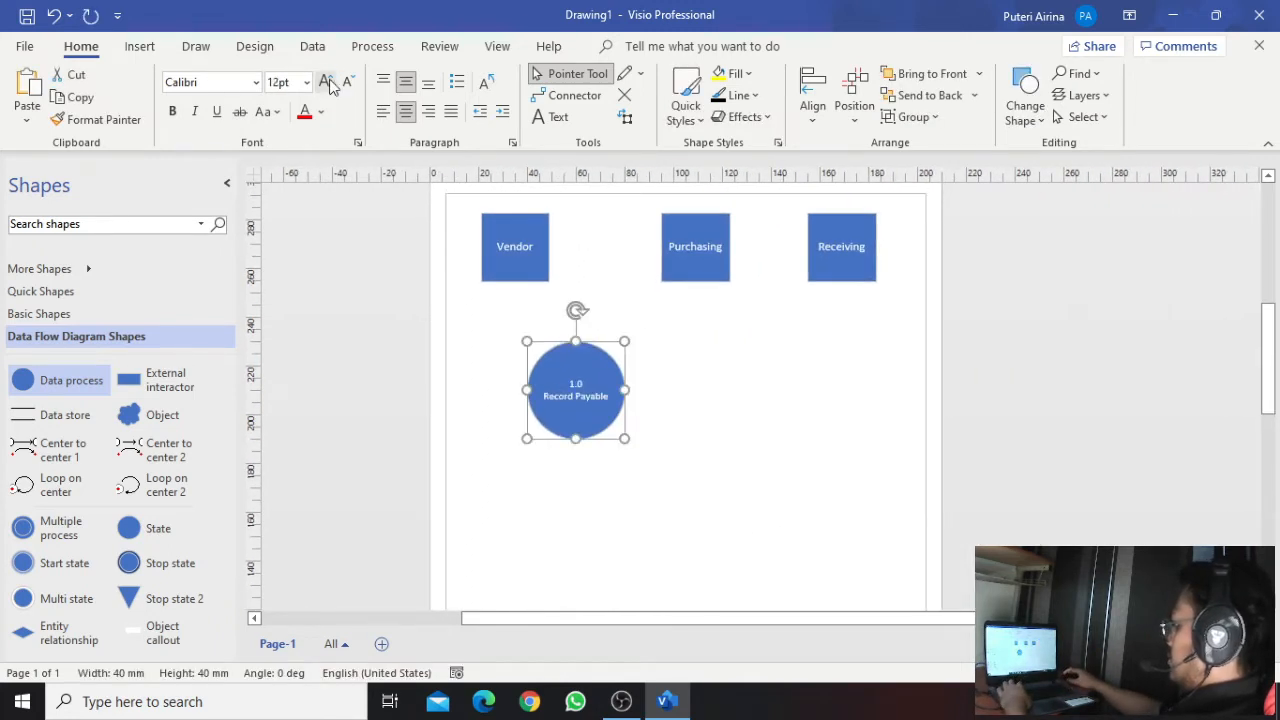
pyautogui.click(326, 82)
# - Connect the bottom of Vendor to the top of Record Payable with a Center to center 1 connector labelled "Invoice" in enlarged text
pyautogui.moveTo(533, 347); pyautogui.dragTo(522, 292)
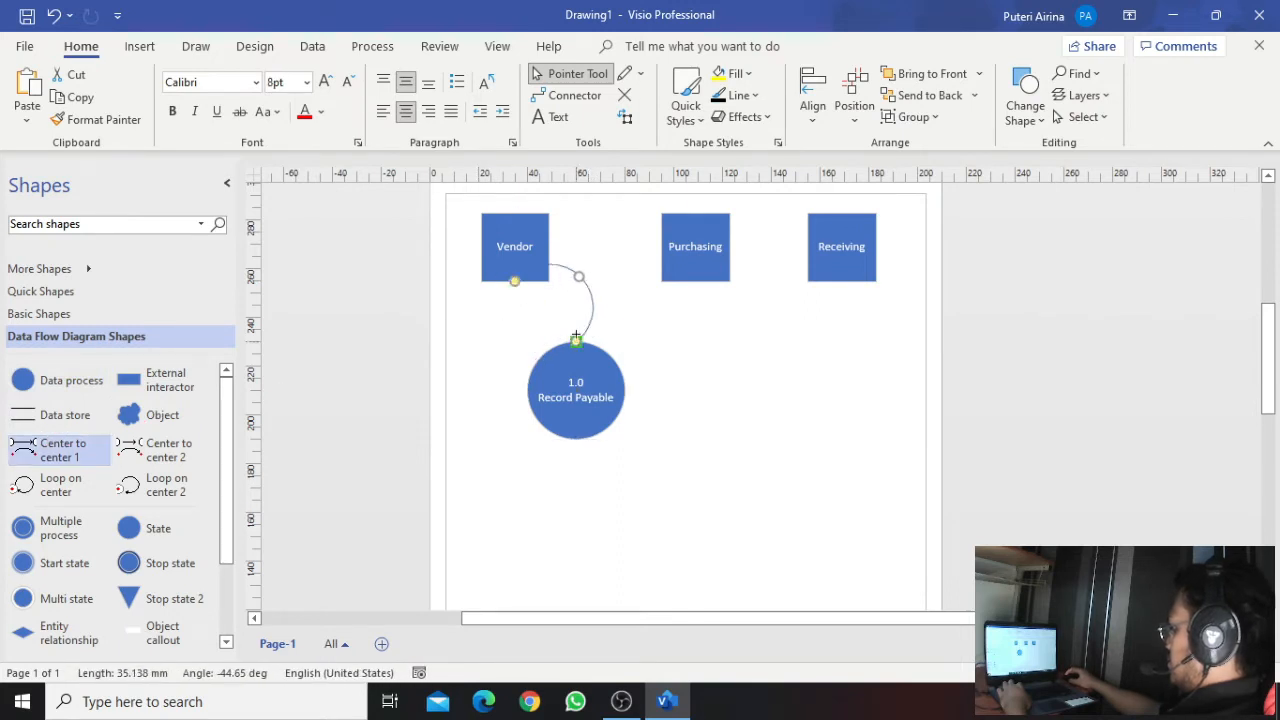
pyautogui.doubleClick(560, 306)
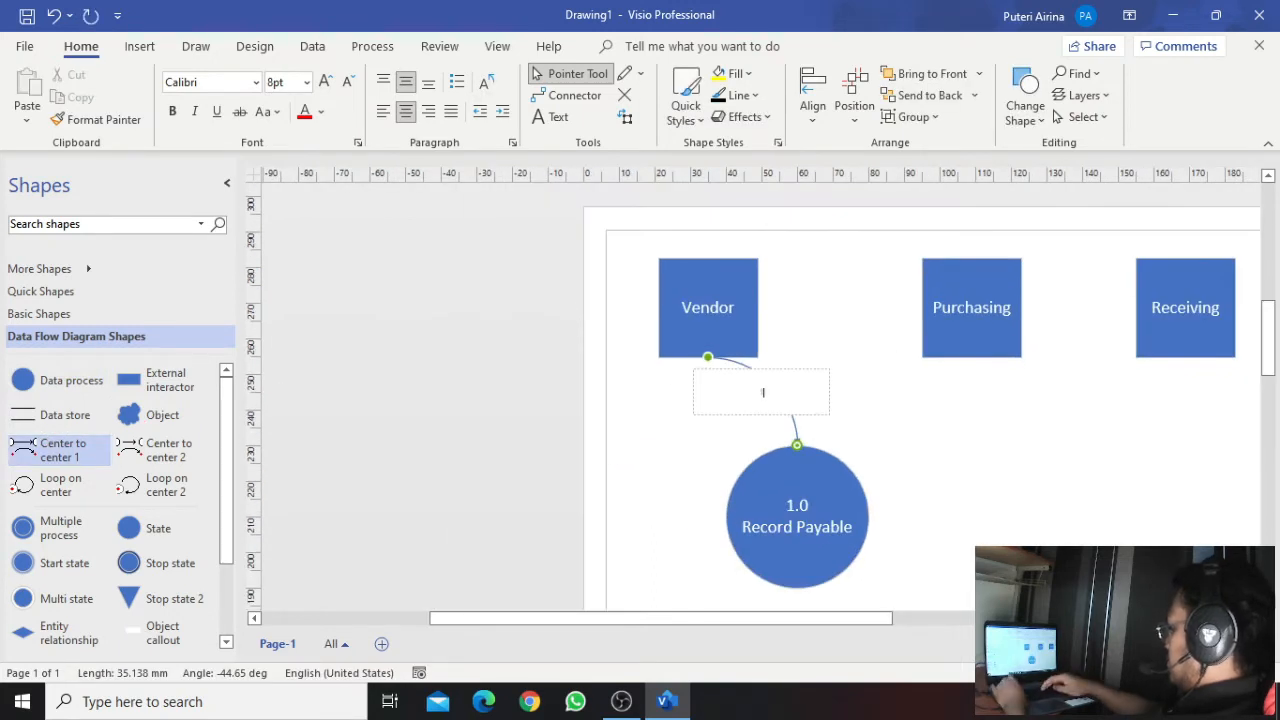
pyautogui.press('Escape')
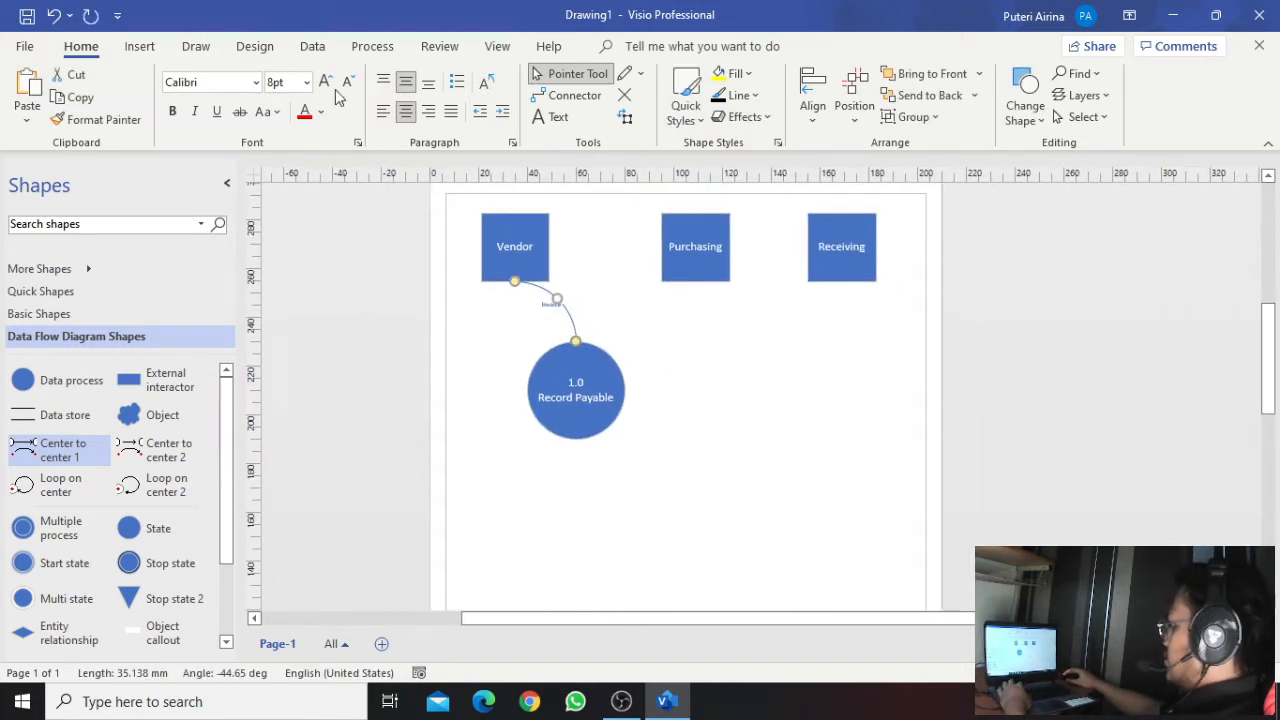
pyautogui.click(673, 374)
pyautogui.click(694, 266)
pyautogui.click(866, 258)
pyautogui.click(735, 345)
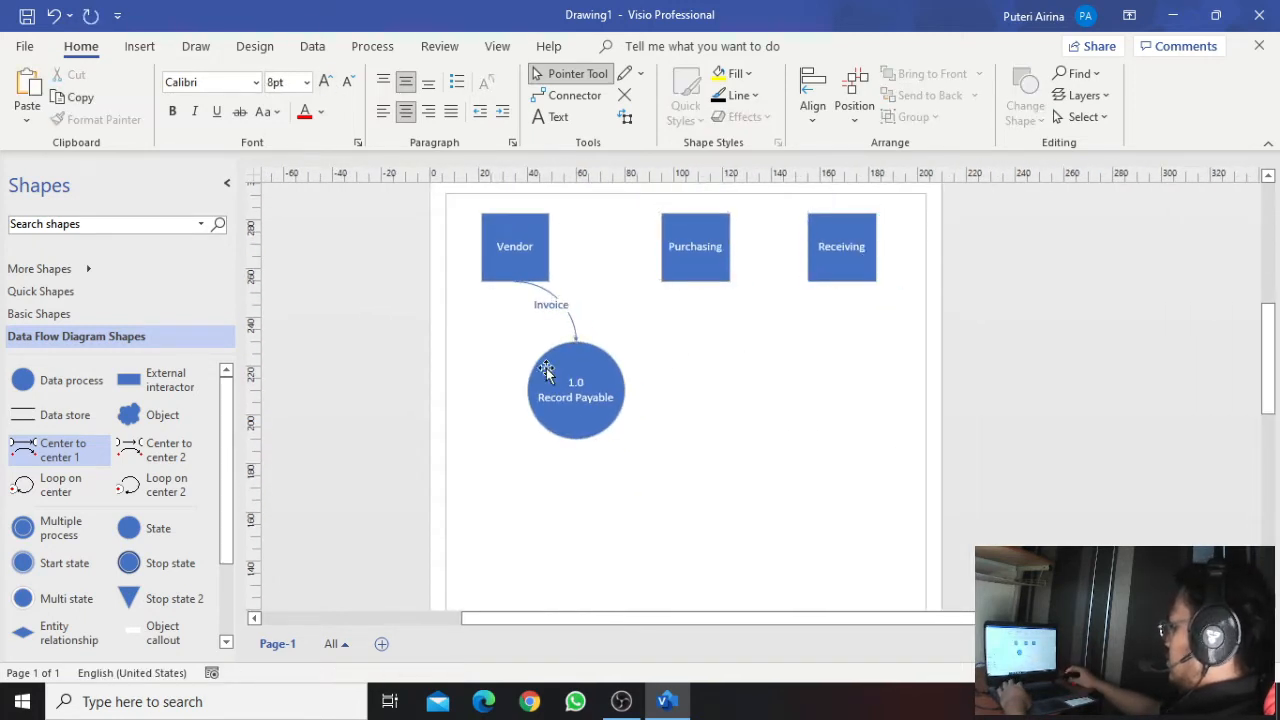
# - Add a Data process circle below Purchasing and Receiving, labelled "2.0 Collect & Store Purchase Orders & Receiving Reports"
pyautogui.click(73, 382)
pyautogui.moveTo(73, 382); pyautogui.dragTo(793, 412)
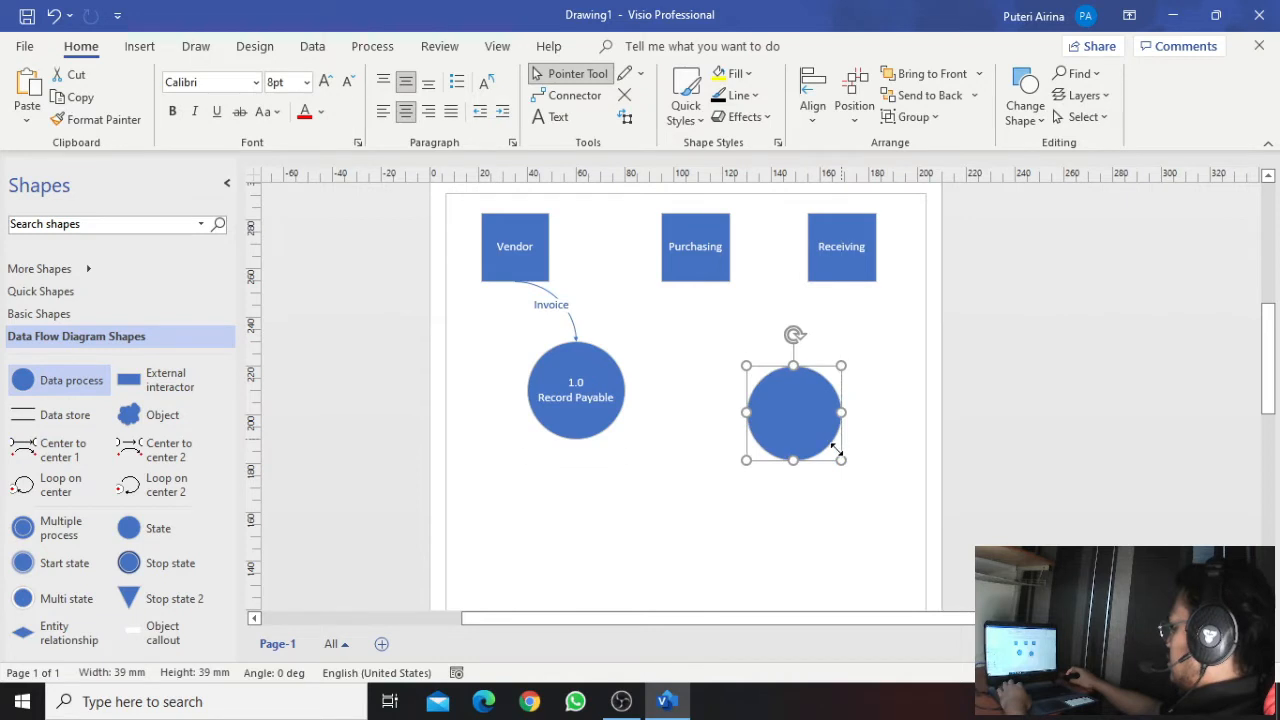
pyautogui.moveTo(837, 449); pyautogui.dragTo(769, 420)
pyautogui.write('2.0 Collect & Store P')
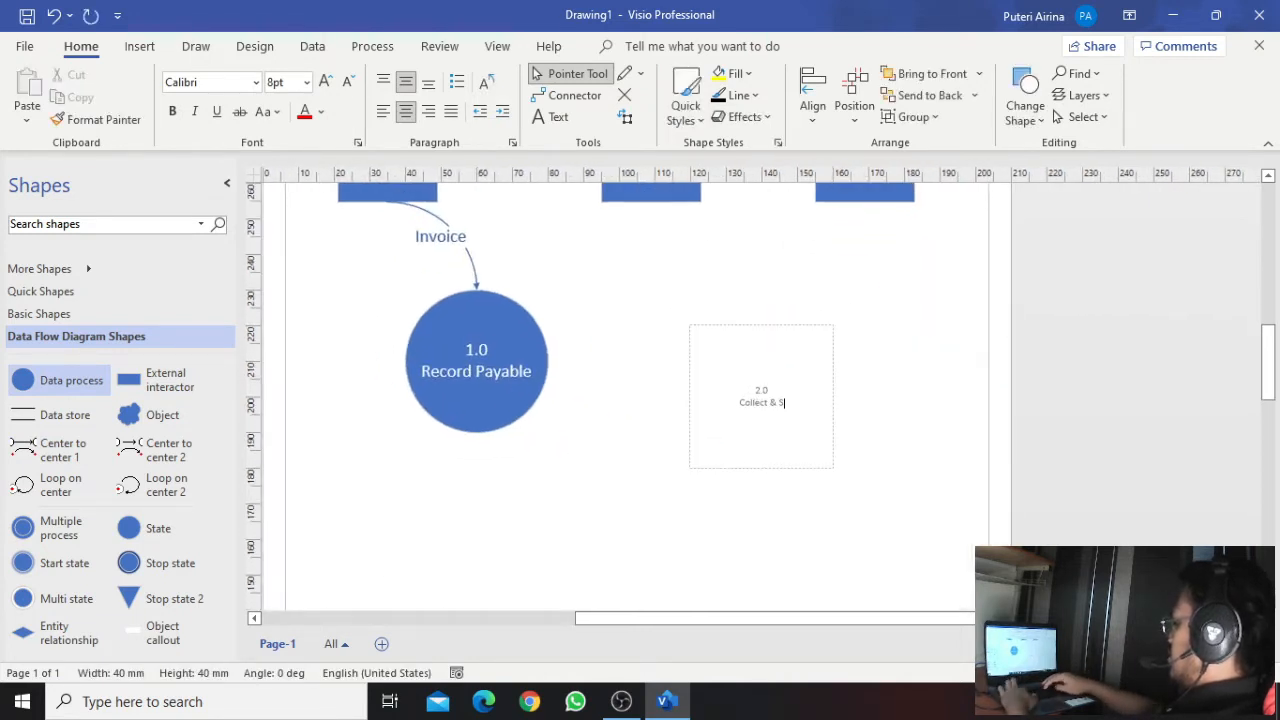
pyautogui.write('urch')
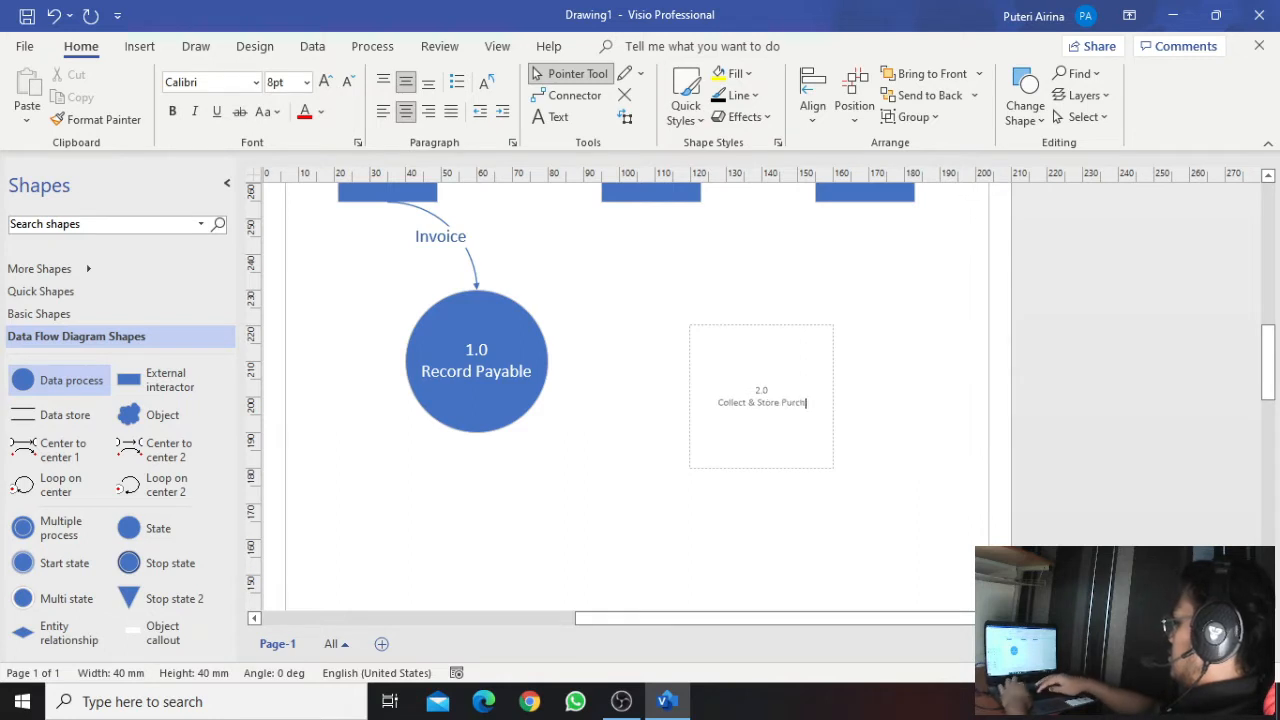
pyautogui.write('ase Orders ')
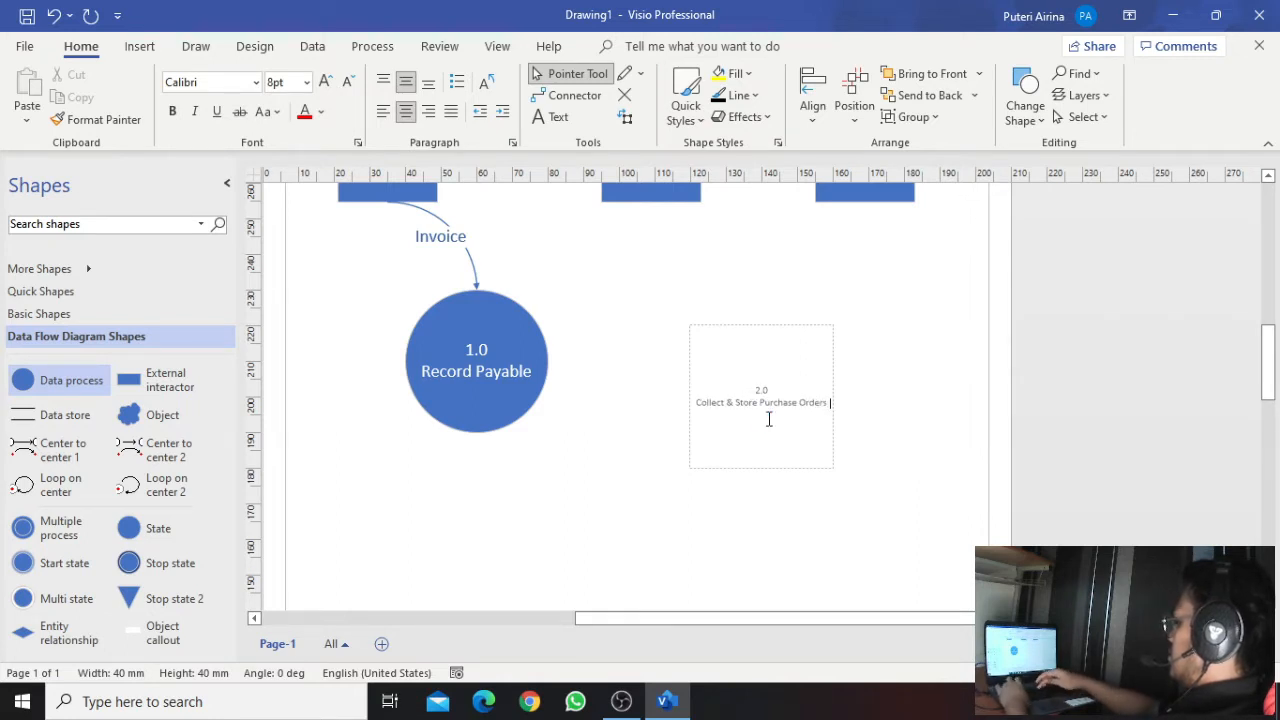
pyautogui.write('& Recei')
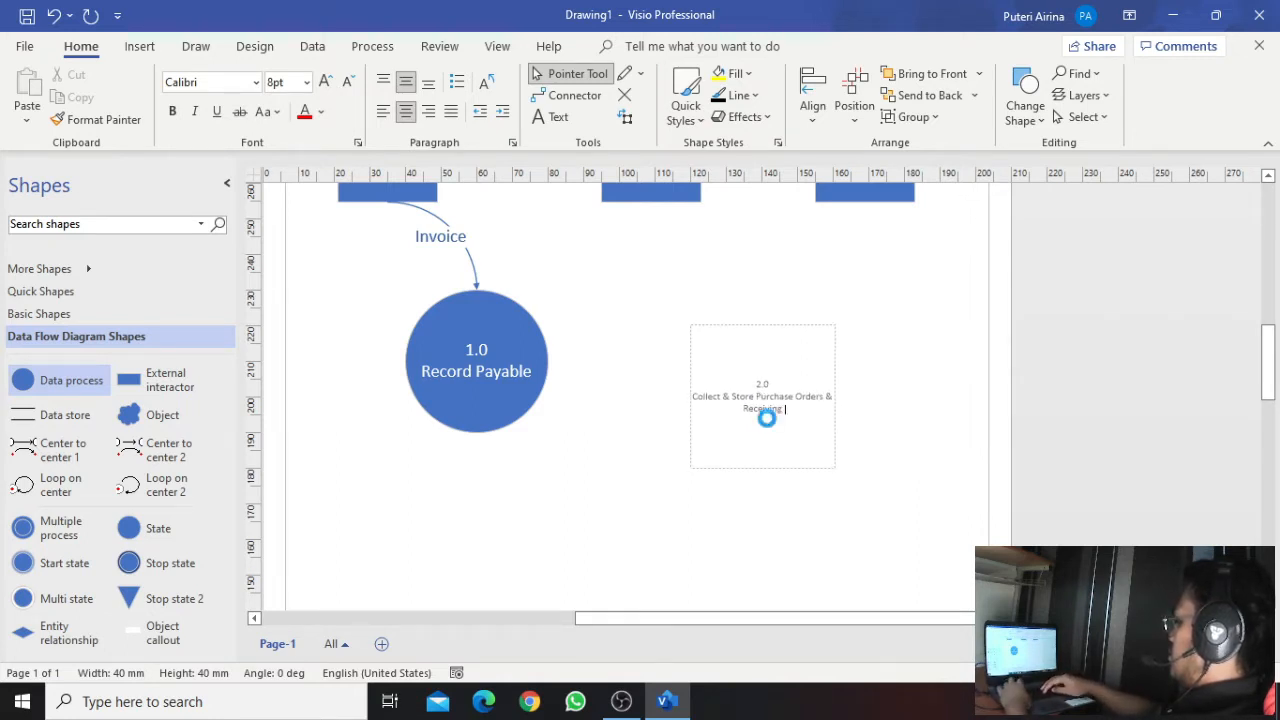
pyautogui.write('ving Reports')
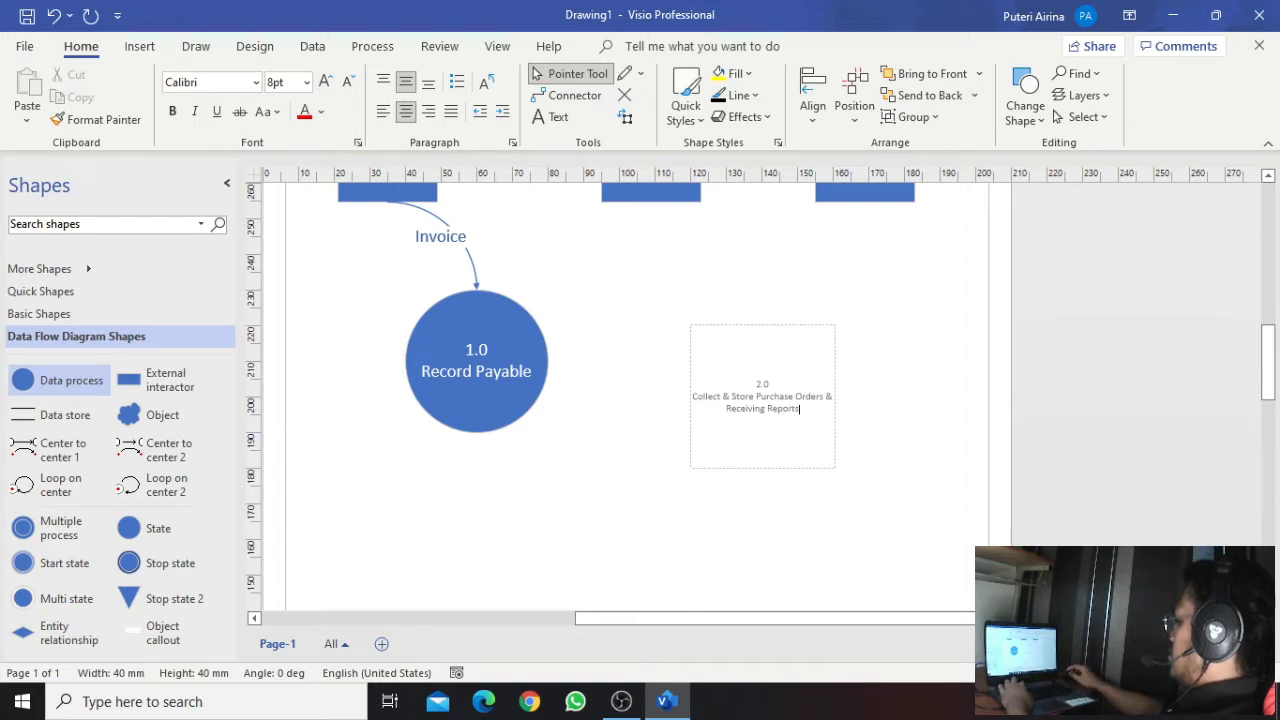
pyautogui.click(867, 429)
# - Set the text of process 2.0 to 14 pt and enlarge both process circles to 45 mm
pyautogui.click(784, 406)
pyautogui.click(326, 82)
pyautogui.click(326, 82)
pyautogui.click(326, 82)
pyautogui.click(326, 82)
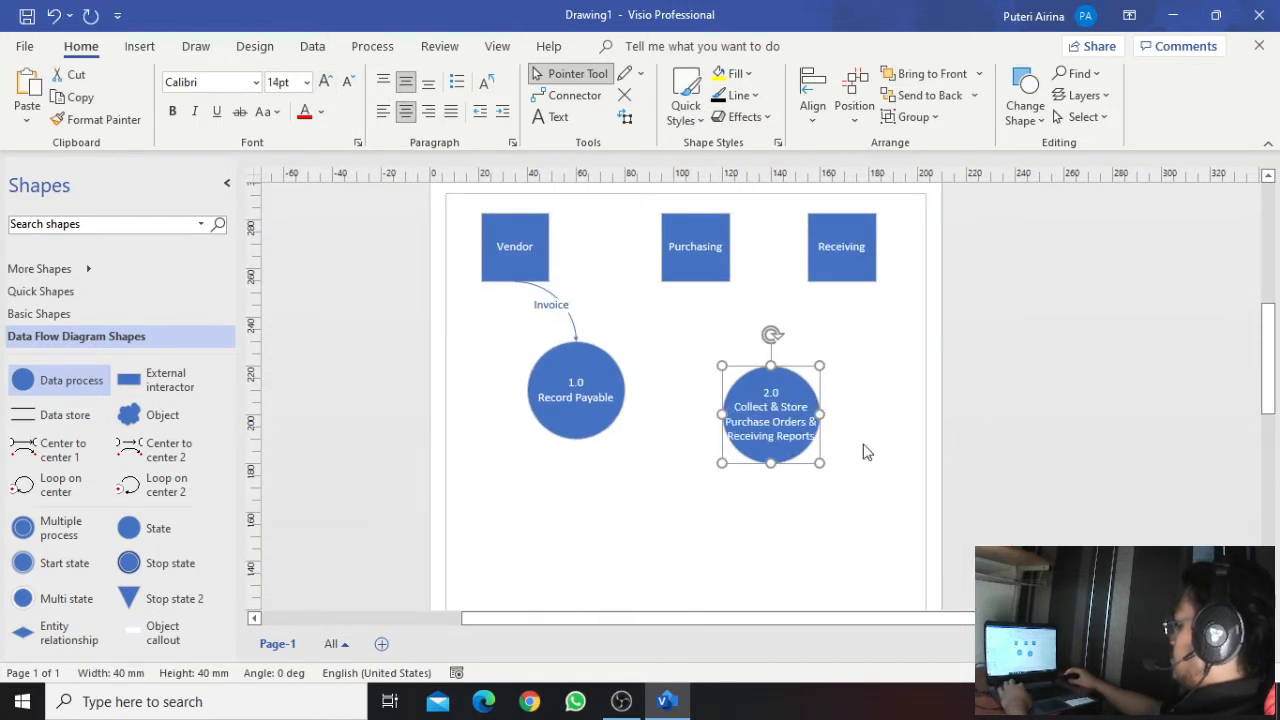
pyautogui.moveTo(819, 463); pyautogui.dragTo(831, 475)
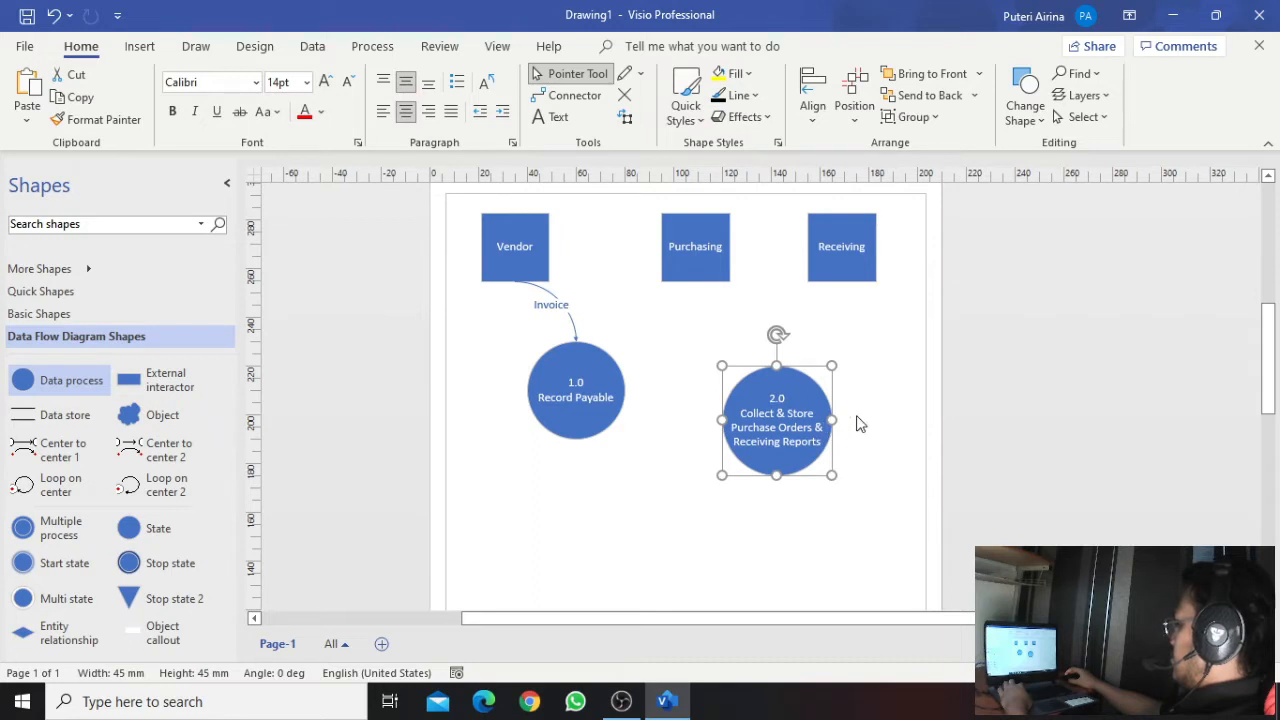
pyautogui.click(616, 410)
pyautogui.moveTo(624, 438); pyautogui.dragTo(636, 450)
pyautogui.click(785, 432)
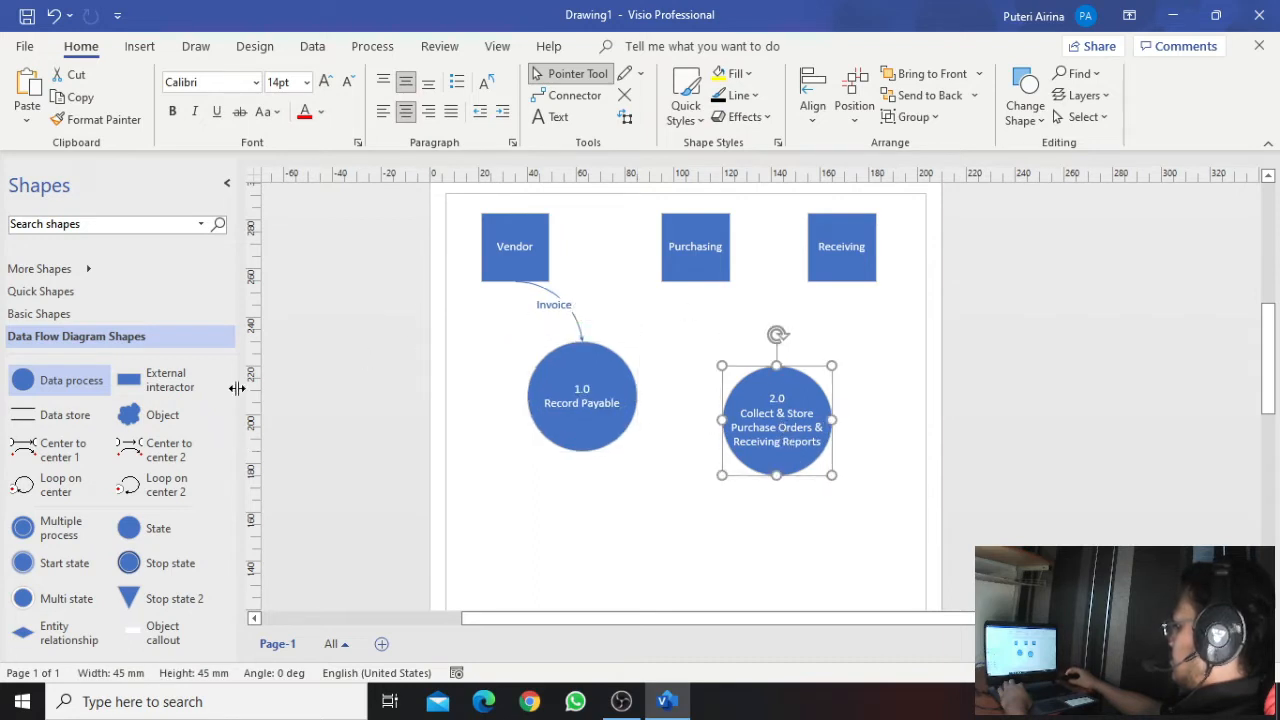
# - Connect the right side of Purchasing to the top of process 2.0 with a Center to center 1 connector labelled "Purchase Order" in enlarged text
pyautogui.moveTo(60, 450); pyautogui.dragTo(777, 366)
pyautogui.moveTo(686, 354); pyautogui.dragTo(729, 247)
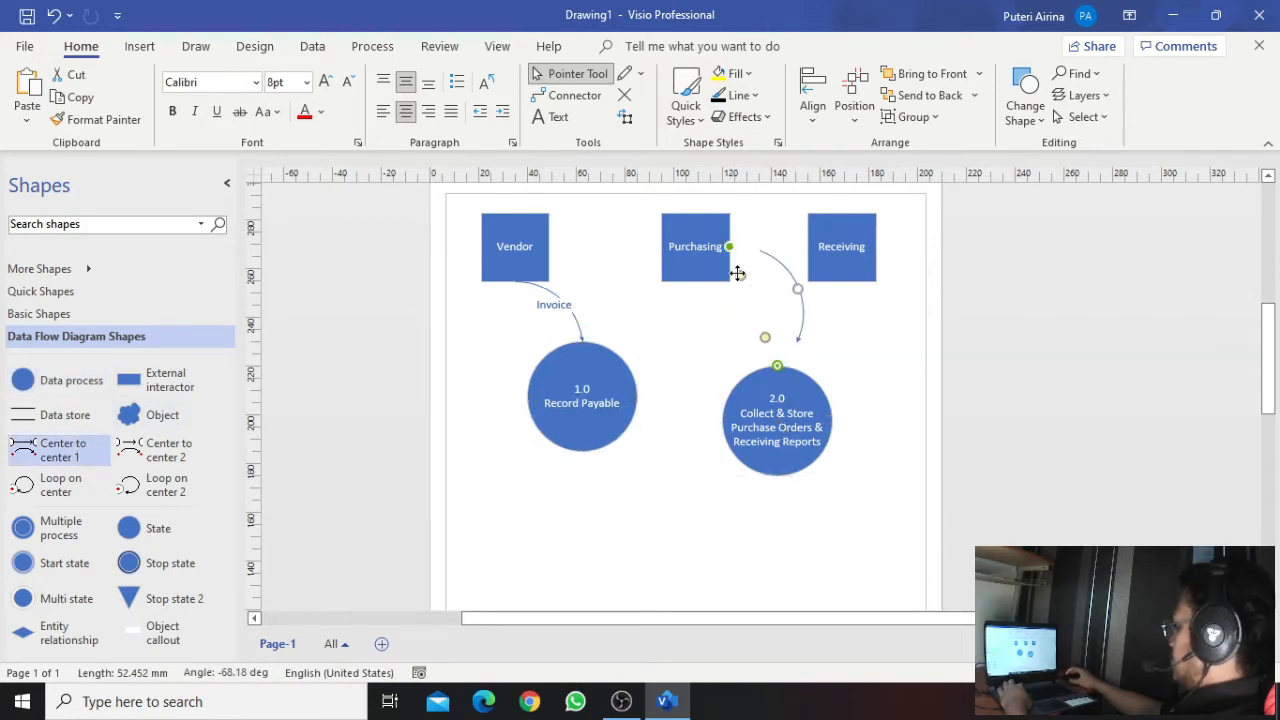
pyautogui.doubleClick(782, 294)
pyautogui.write('Purchase Order')
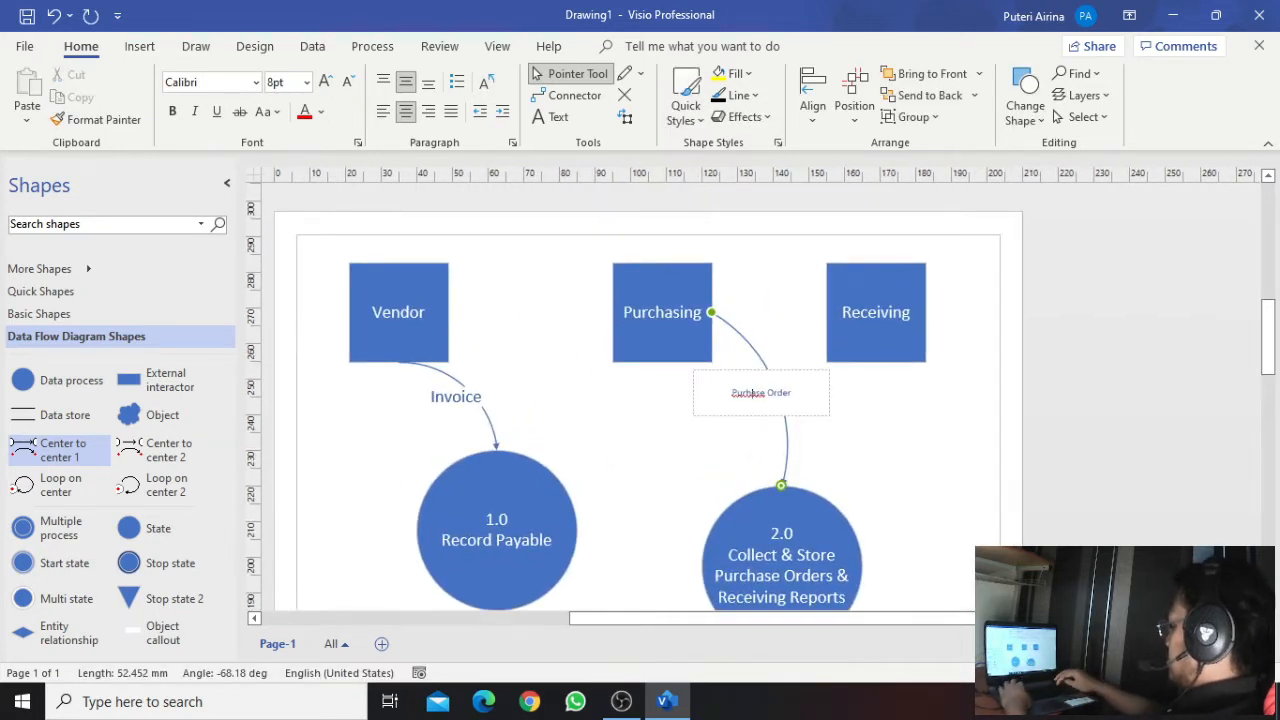
pyautogui.press('BackSpace')
pyautogui.write('chase Order')
pyautogui.press('Escape')
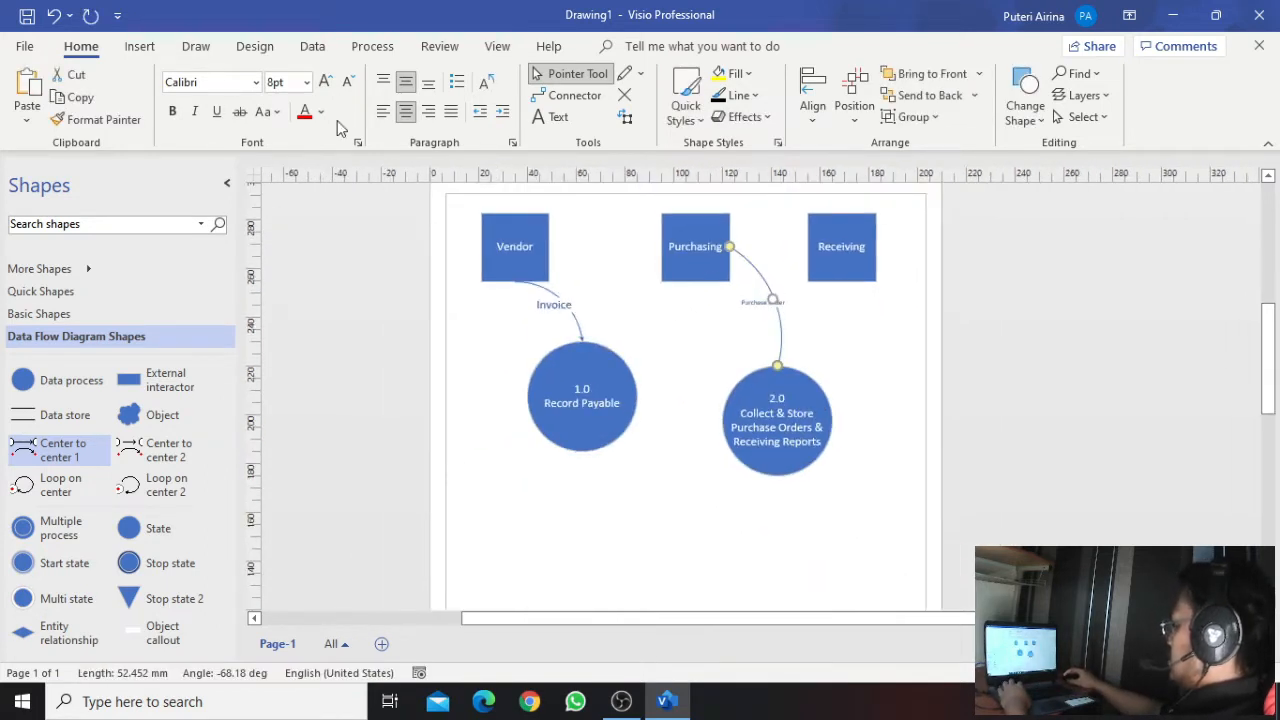
pyautogui.click(876, 342)
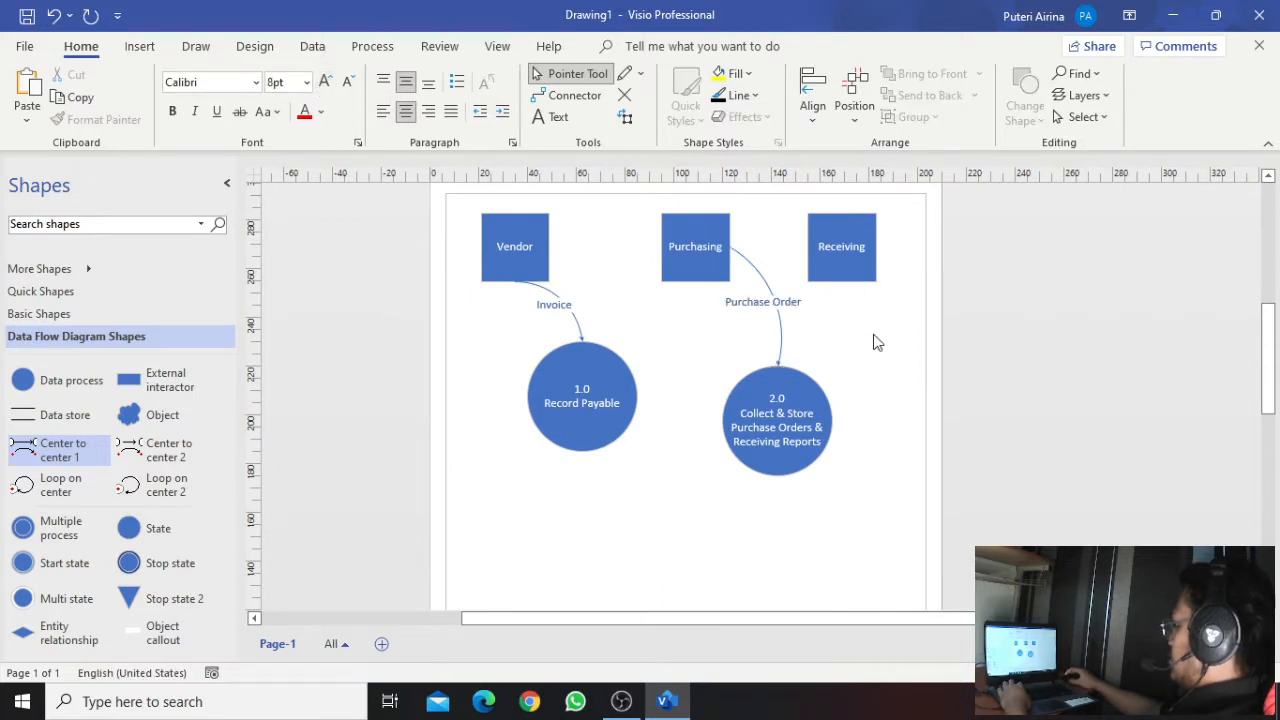
# - Connect the bottom of Receiving to the right side of process 2.0 with a Center to center 1 connector labelled "Receiving Report" in enlarged text
pyautogui.moveTo(63, 457); pyautogui.dragTo(841, 281)
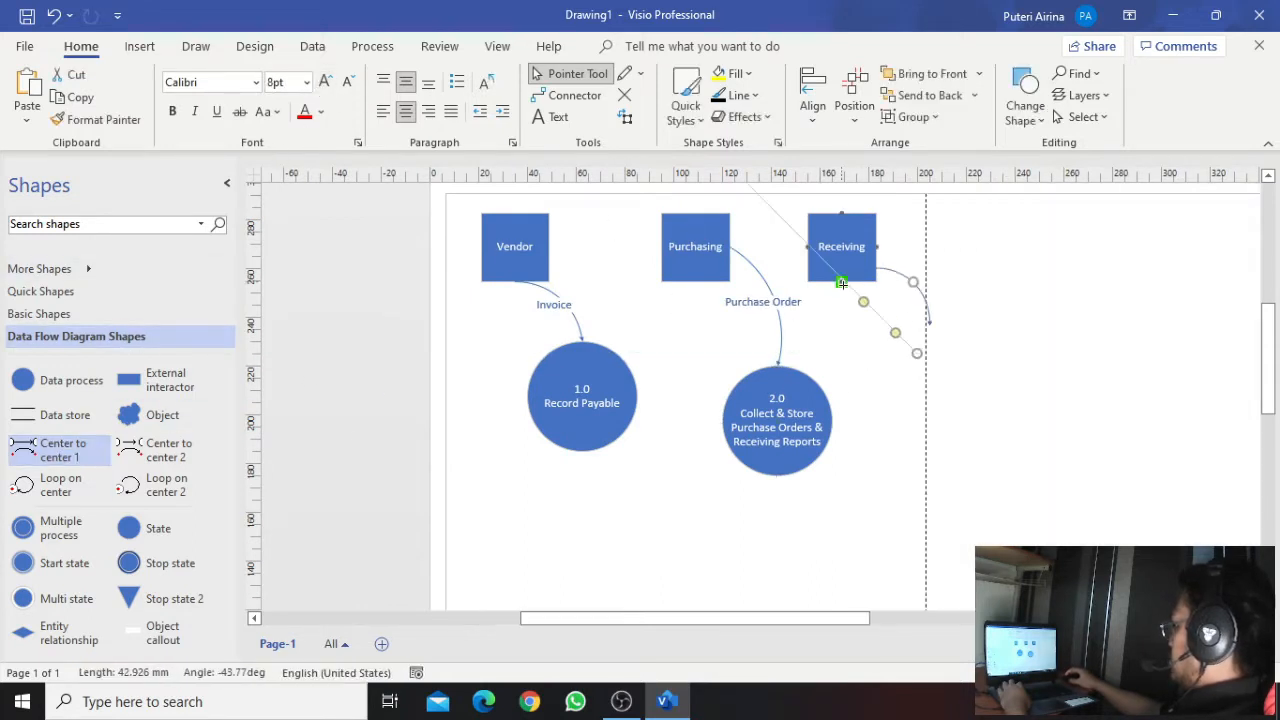
pyautogui.moveTo(920, 357); pyautogui.dragTo(836, 392)
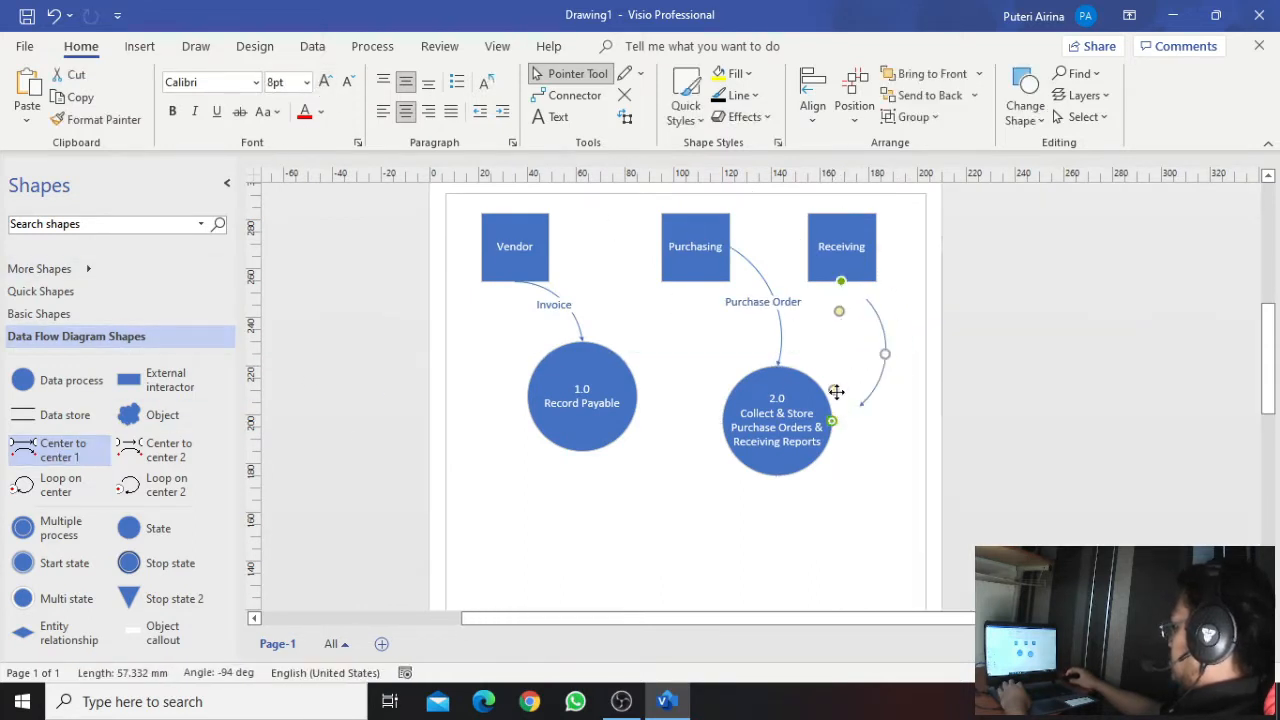
pyautogui.doubleClick(872, 334)
pyautogui.write('Recei')
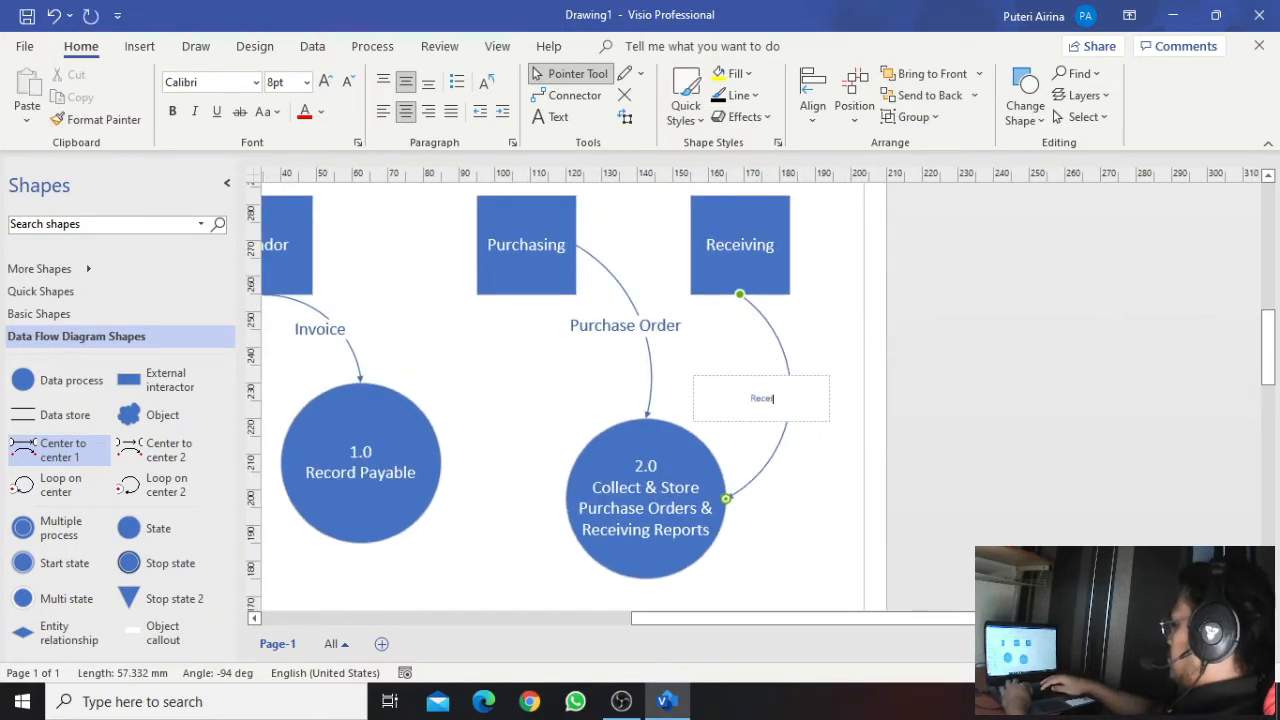
pyautogui.write('port')
pyautogui.click(810, 472)
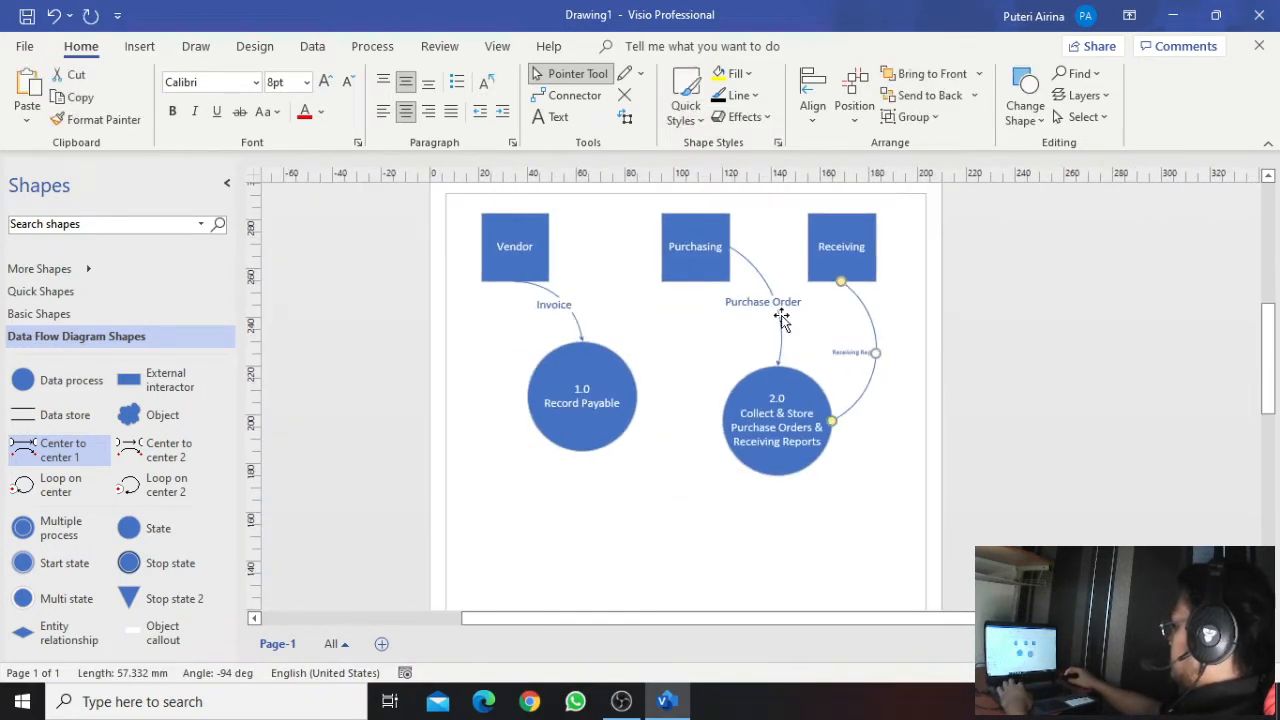
pyautogui.click(890, 447)
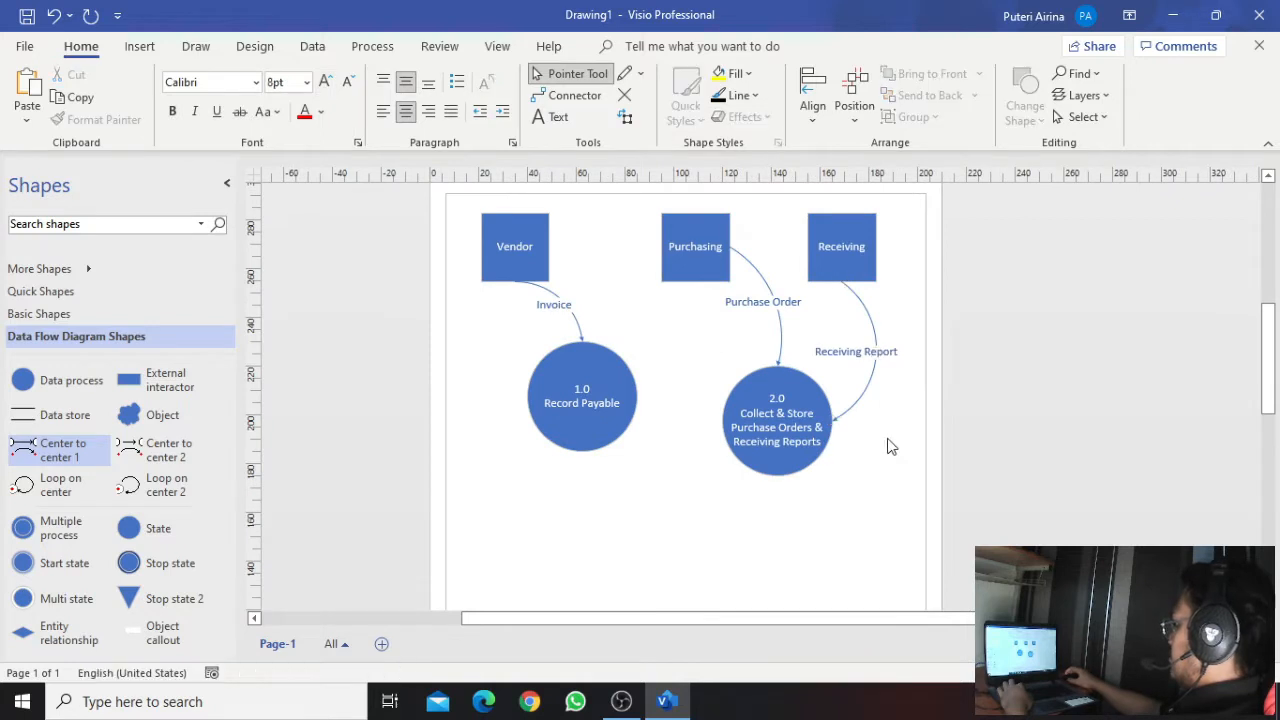
# - Add a Data store below process 1.0, labelled "Accounts Payable" in enlarged text
pyautogui.click(565, 405)
pyautogui.scroll(-3, 691, 380)
pyautogui.moveTo(62, 414); pyautogui.dragTo(537, 427)
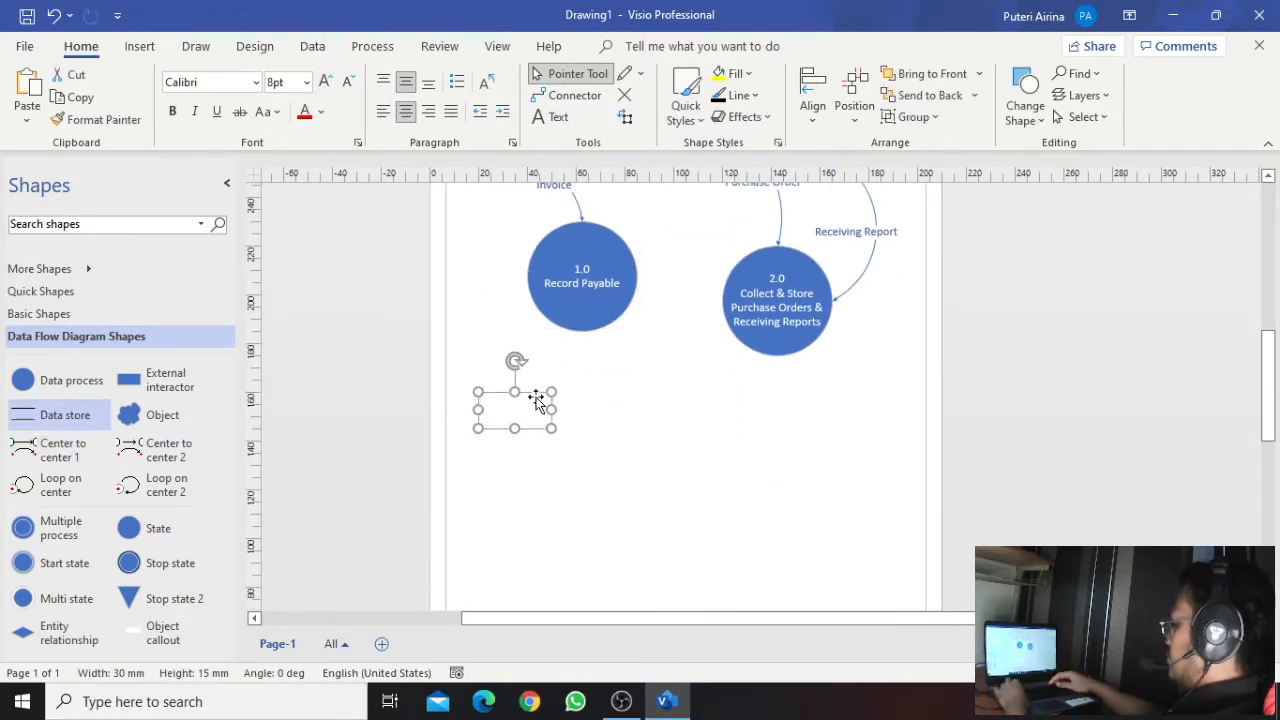
pyautogui.write('Account Payable')
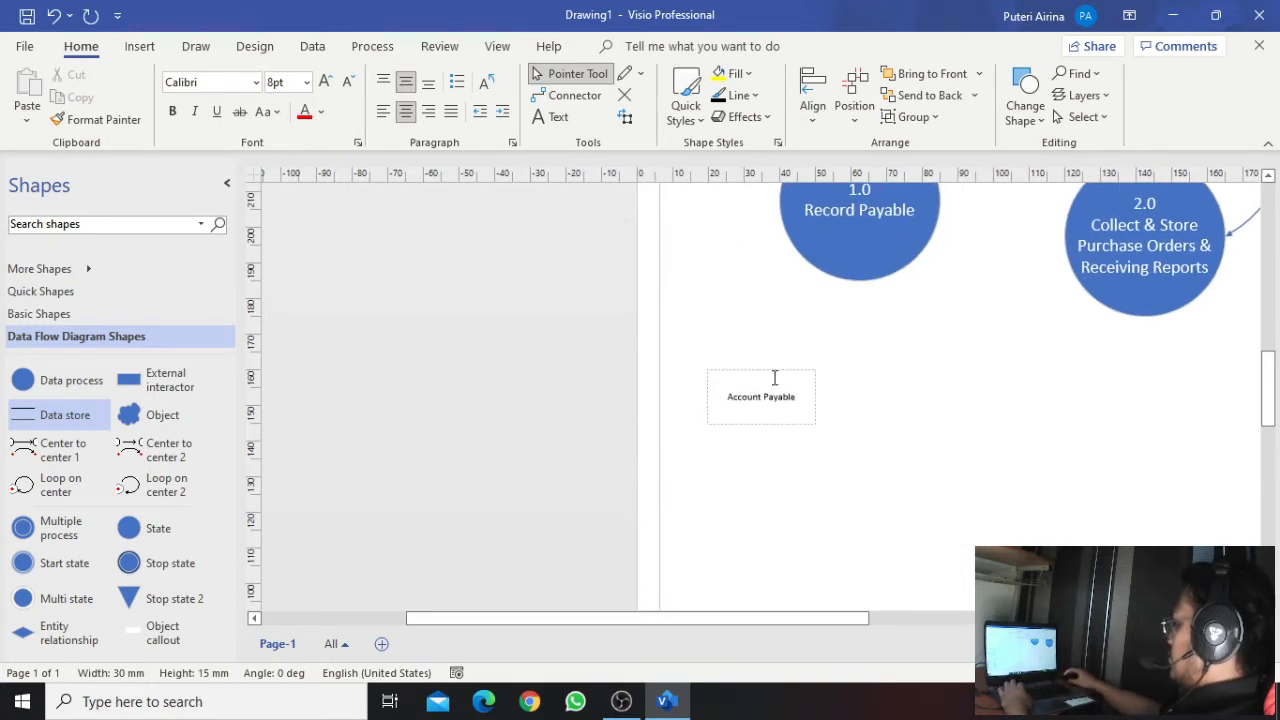
pyautogui.click(826, 398)
pyautogui.click(531, 397)
pyautogui.click(334, 82)
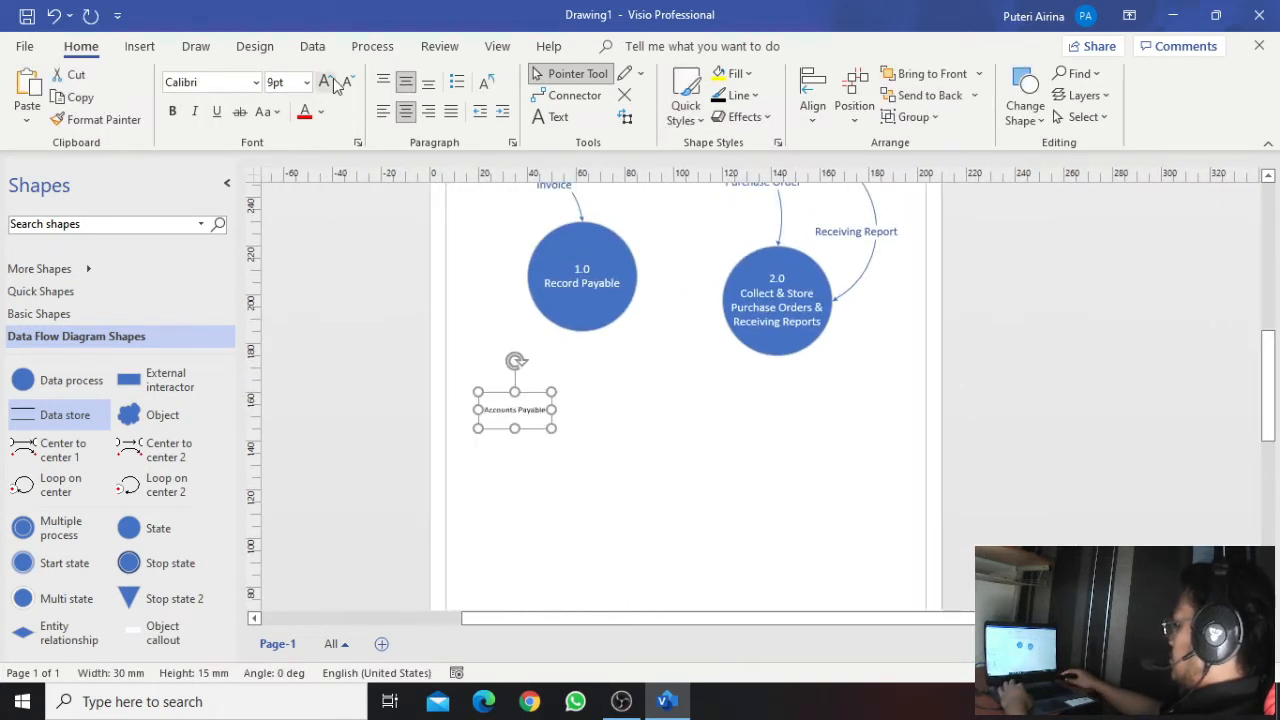
# - Add a second Data store to the right of Accounts Payable, labelled "Vendor Invoices" in enlarged text
pyautogui.moveTo(65, 414); pyautogui.dragTo(636, 398)
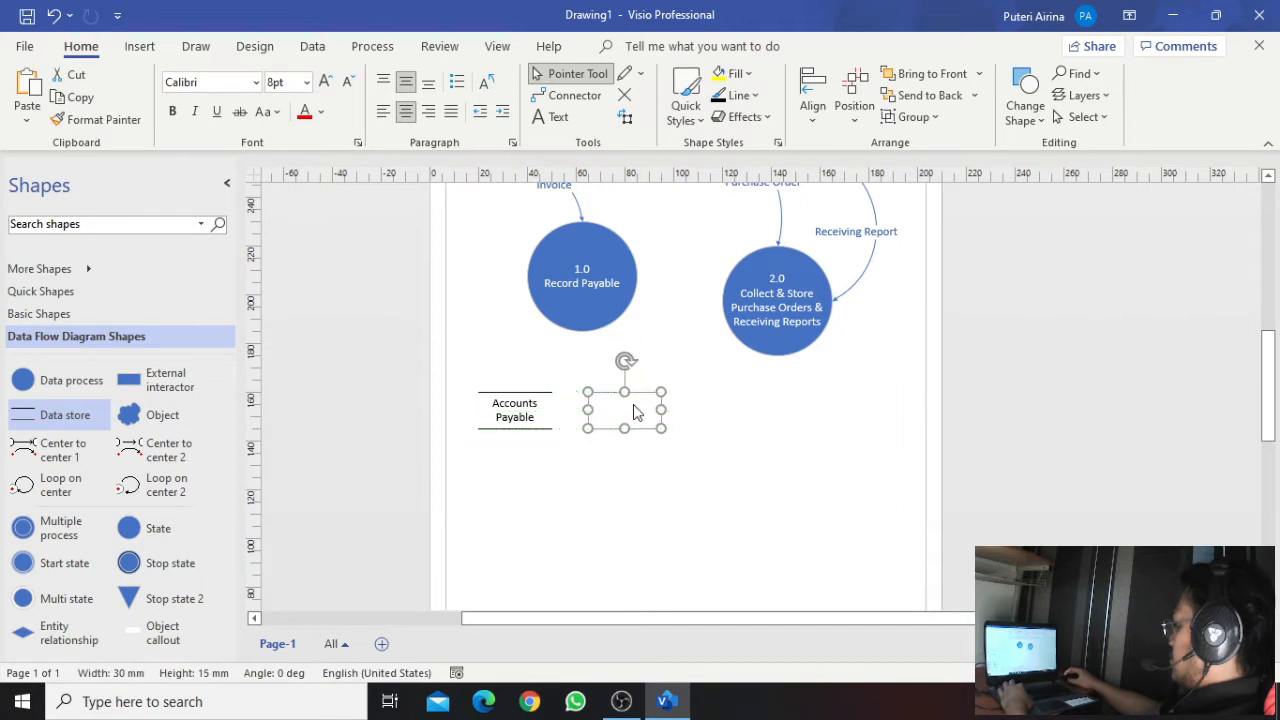
pyautogui.write('Vendor Invoice')
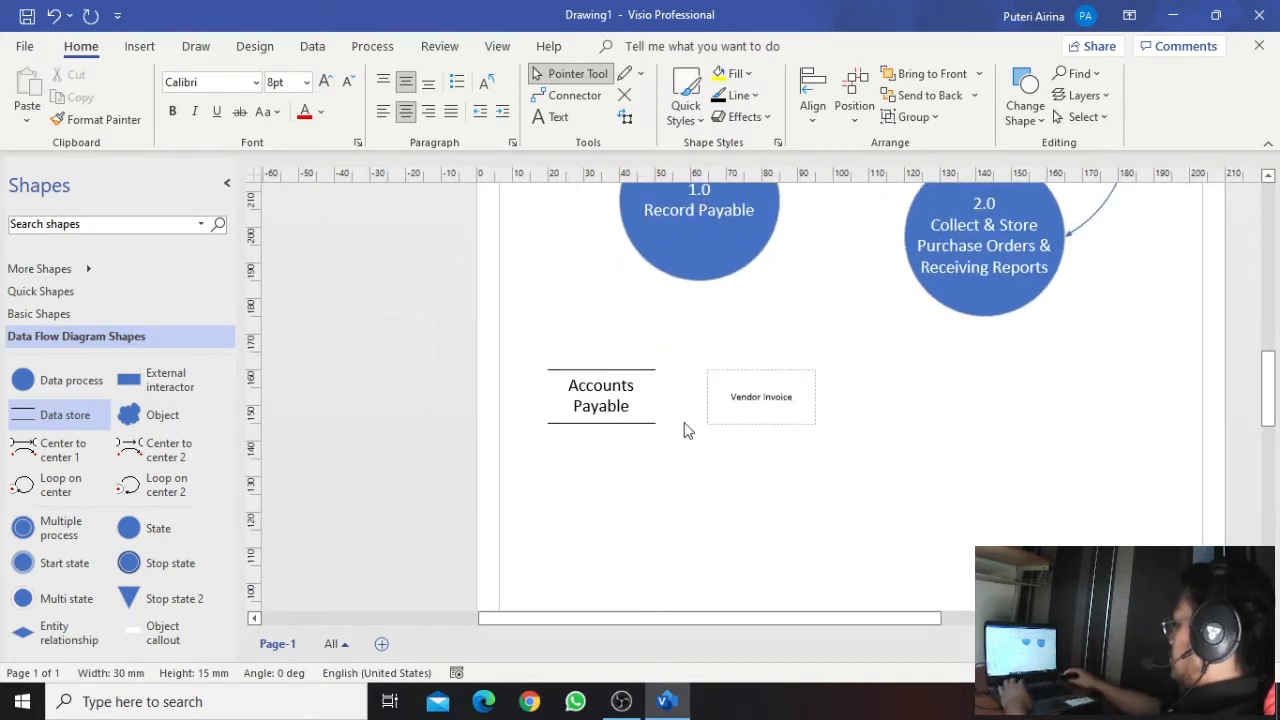
pyautogui.click(771, 444)
pyautogui.doubleClick(640, 395)
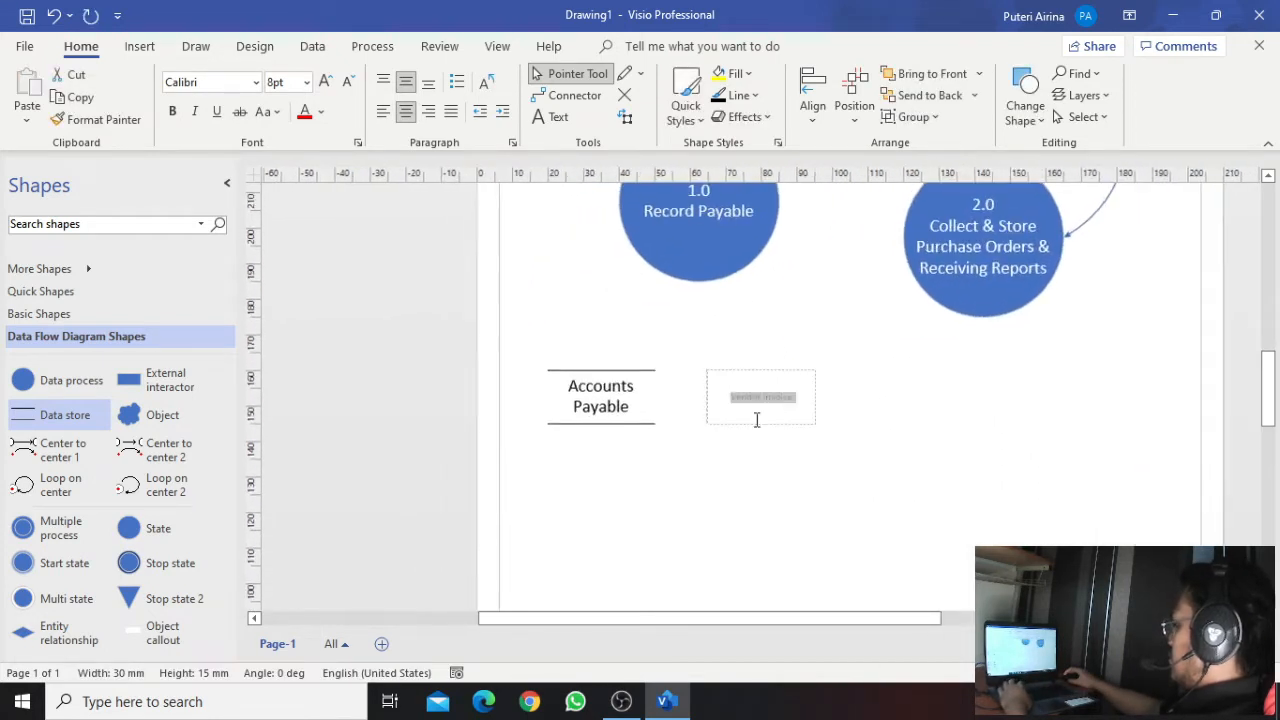
pyautogui.press('Right')
pyautogui.write('s')
pyautogui.click(781, 447)
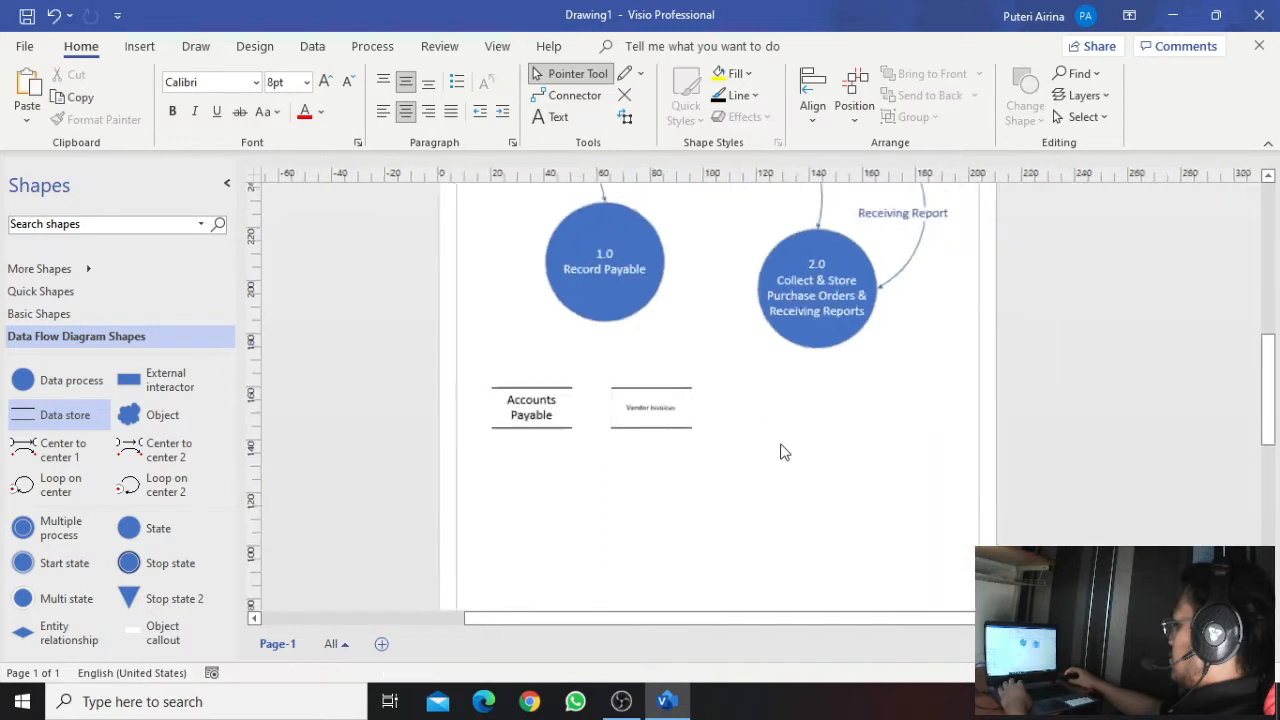
pyautogui.click(626, 400)
pyautogui.click(690, 378)
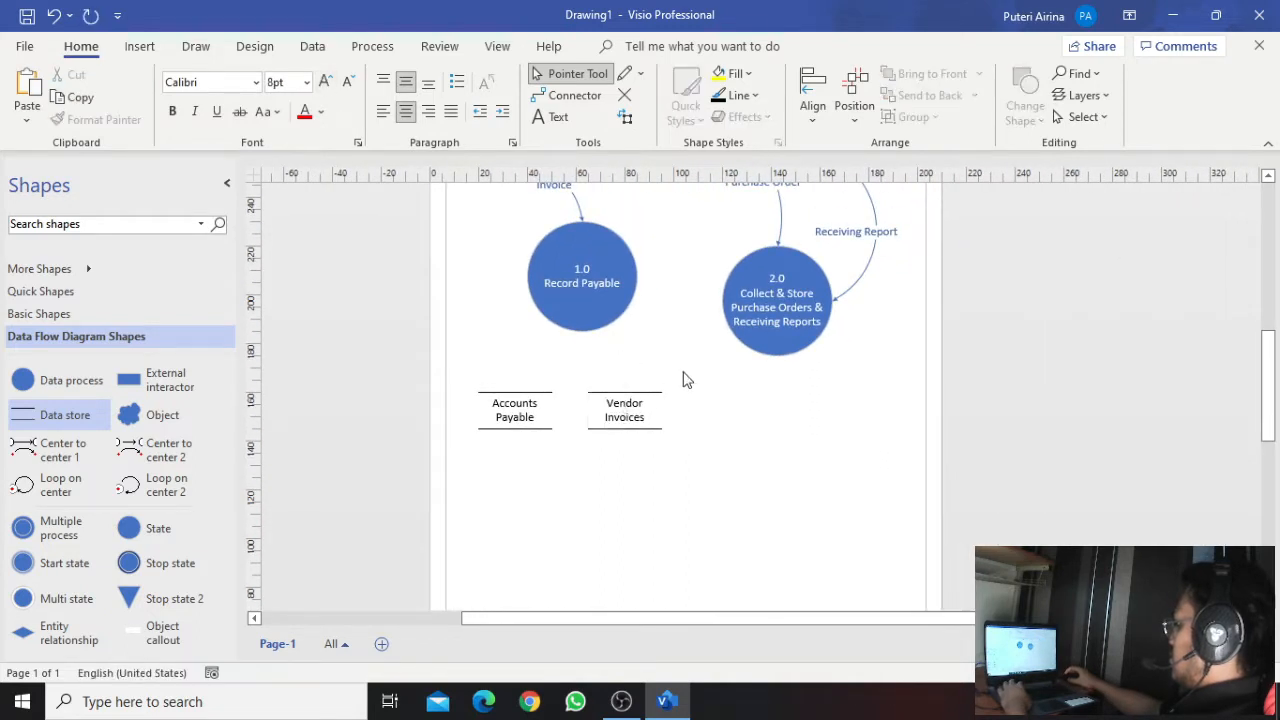
# - Connect the left side of process 1.0 to the top of Accounts Payable with a flattened Center to center 1 connector, its arrowhead at the store
pyautogui.moveTo(100, 408); pyautogui.dragTo(194, 407)
pyautogui.moveTo(512, 358); pyautogui.dragTo(511, 358)
pyautogui.moveTo(567, 355); pyautogui.dragTo(528, 276)
pyautogui.moveTo(457, 354); pyautogui.dragTo(516, 391)
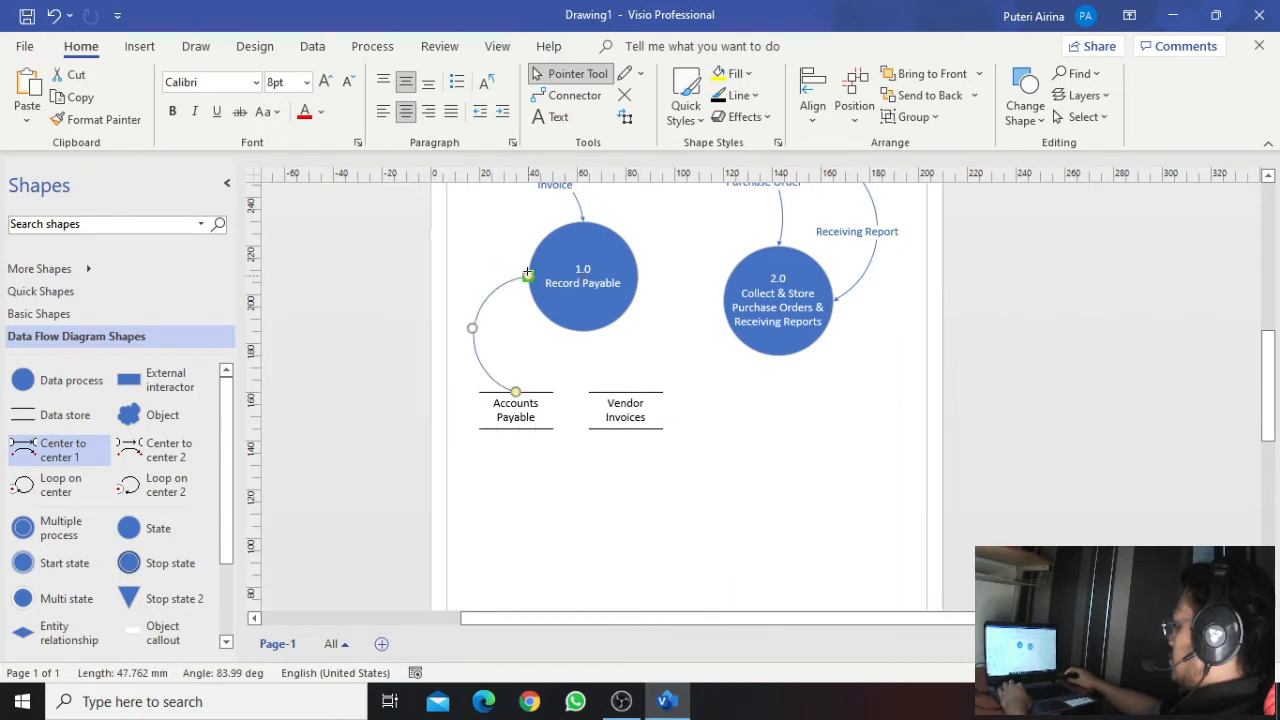
pyautogui.click(755, 95)
pyautogui.moveTo(857, 494)
pyautogui.click(933, 516)
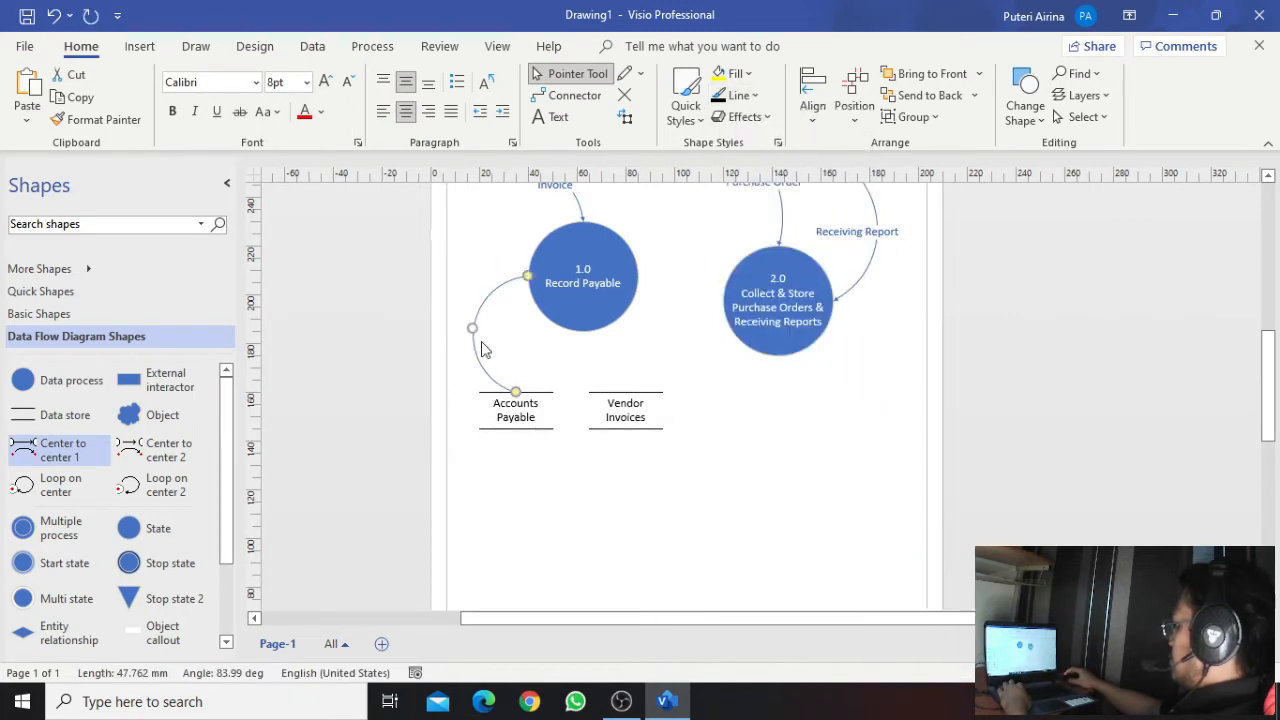
pyautogui.click(502, 340)
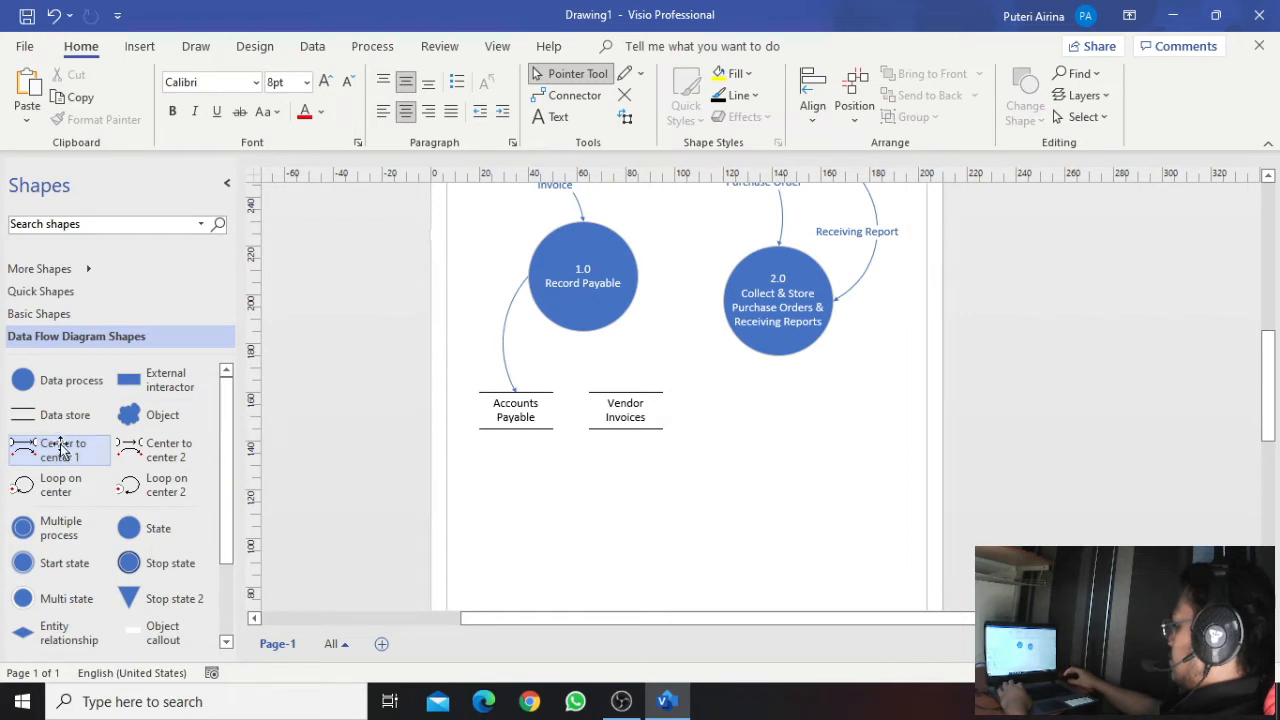
# - Connect the right side of process 1.0 to the top of Vendor Invoices with a Center to center 1 connector and flatten its curve
pyautogui.moveTo(60, 450); pyautogui.dragTo(638, 276)
pyautogui.moveTo(628, 361); pyautogui.dragTo(626, 391)
pyautogui.moveTo(680, 337); pyautogui.dragTo(648, 337)
pyautogui.click(690, 352)
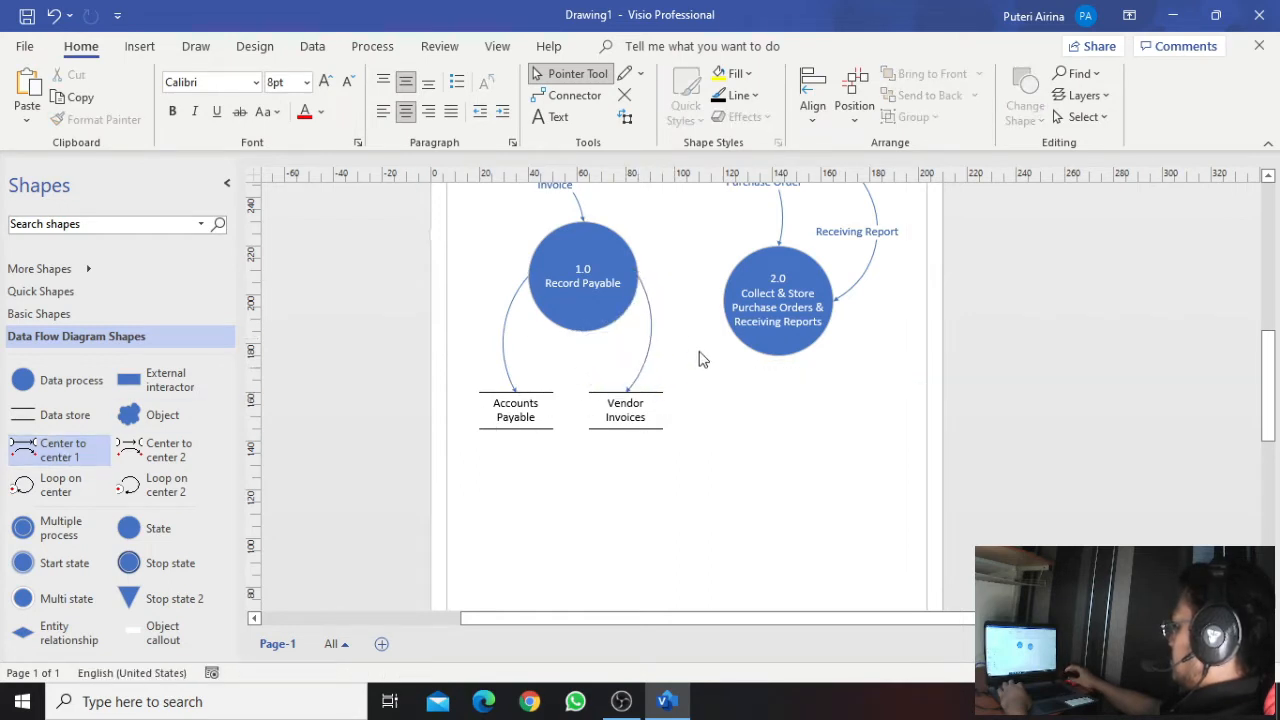
# - Add a Data store below process 2.0, beside Vendor Invoices, labelled "Purchase Orders" in enlarged text
pyautogui.click(805, 318)
pyautogui.click(866, 428)
pyautogui.scroll(-2, 866, 428)
pyautogui.moveTo(188, 414); pyautogui.dragTo(738, 348)
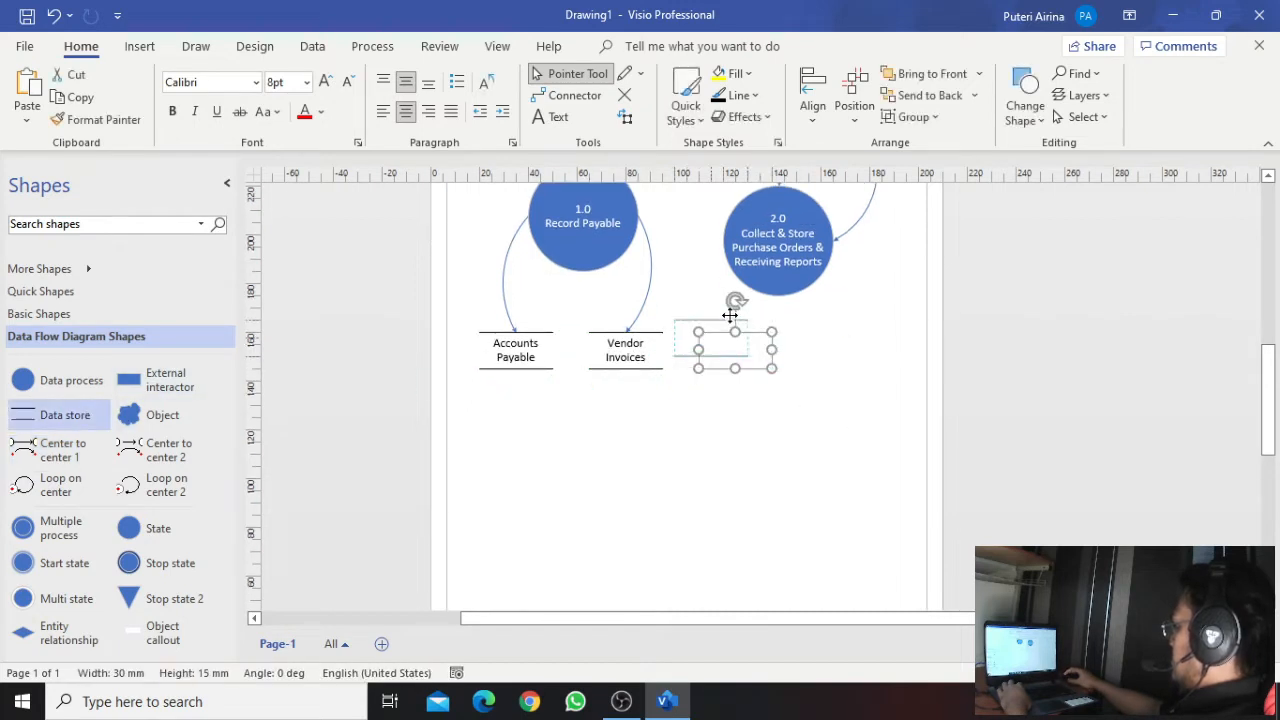
pyautogui.write('Purchase ')
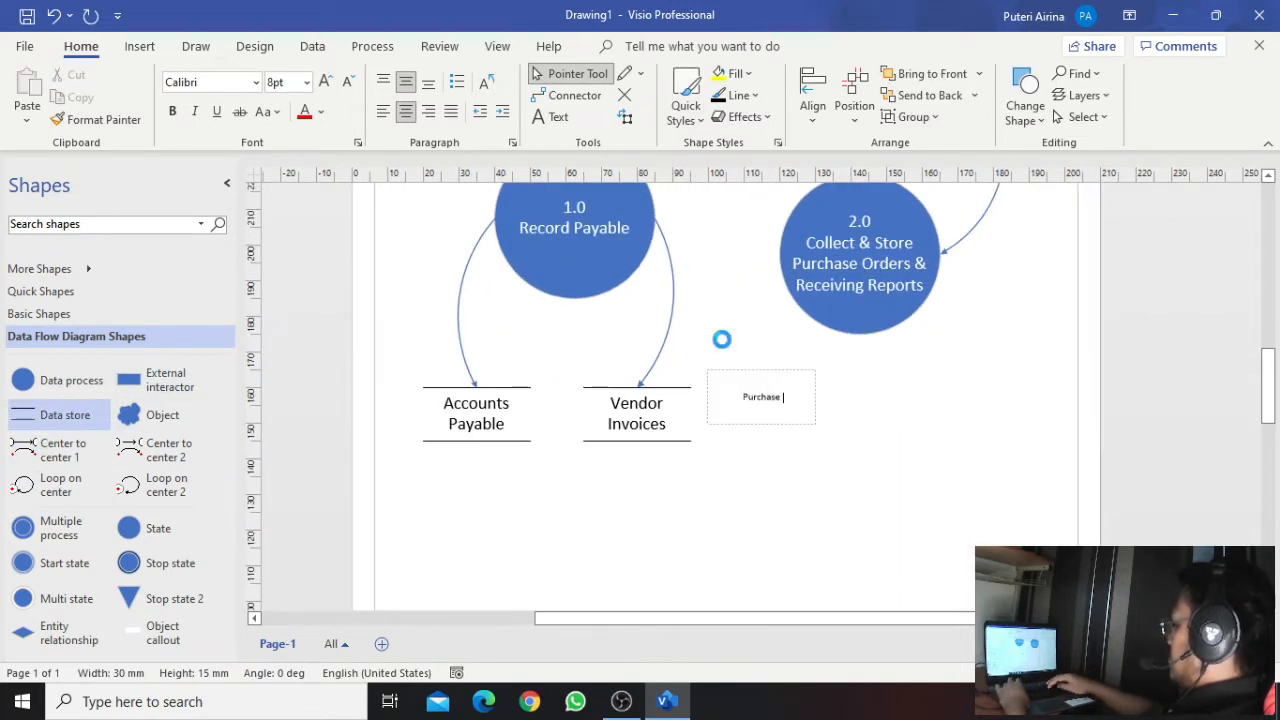
pyautogui.write('Orders')
pyautogui.press('Escape')
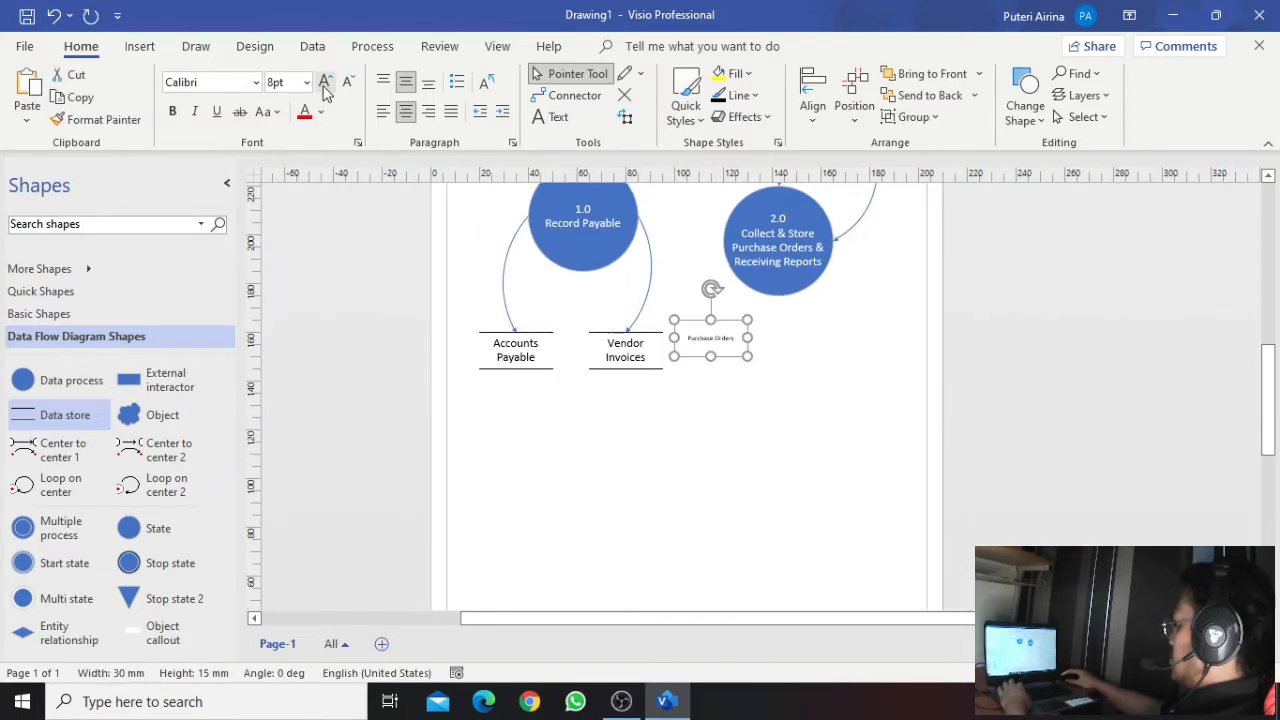
pyautogui.click(760, 480)
# - Add another Data store to the right of Purchase Orders and start its label with "Rece"
pyautogui.moveTo(65, 414); pyautogui.dragTo(820, 364)
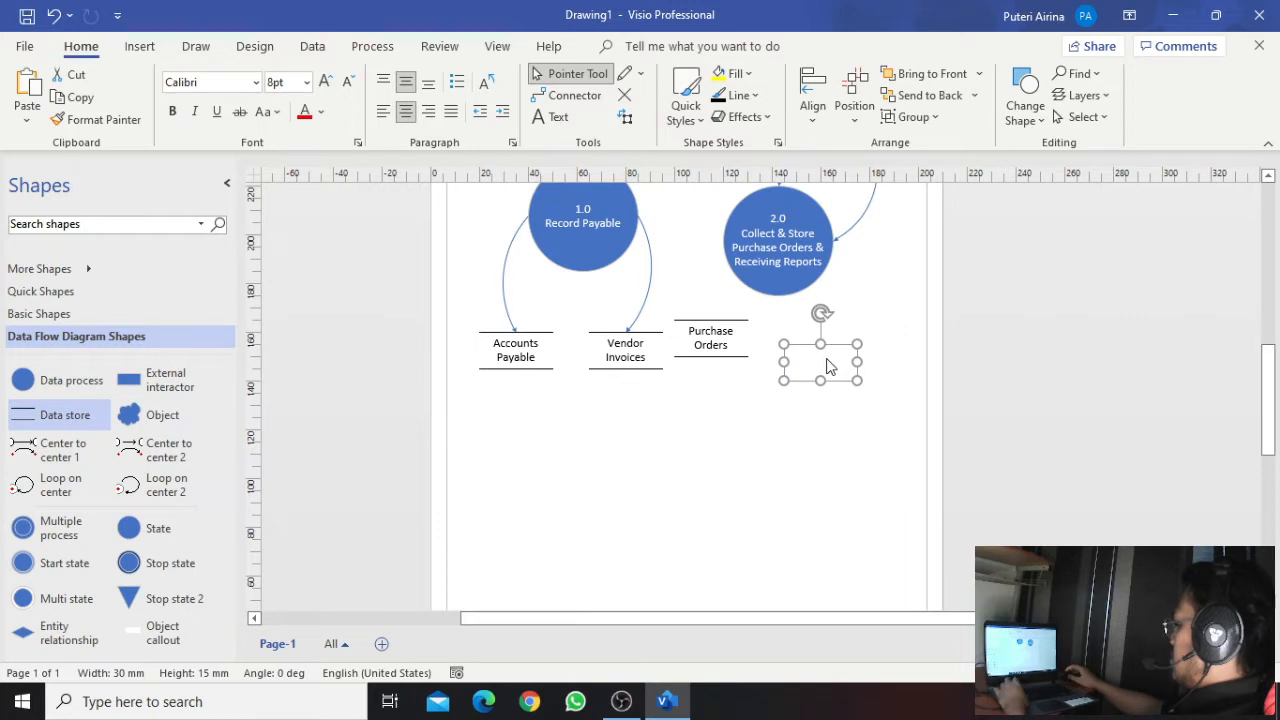
pyautogui.write('Rece')
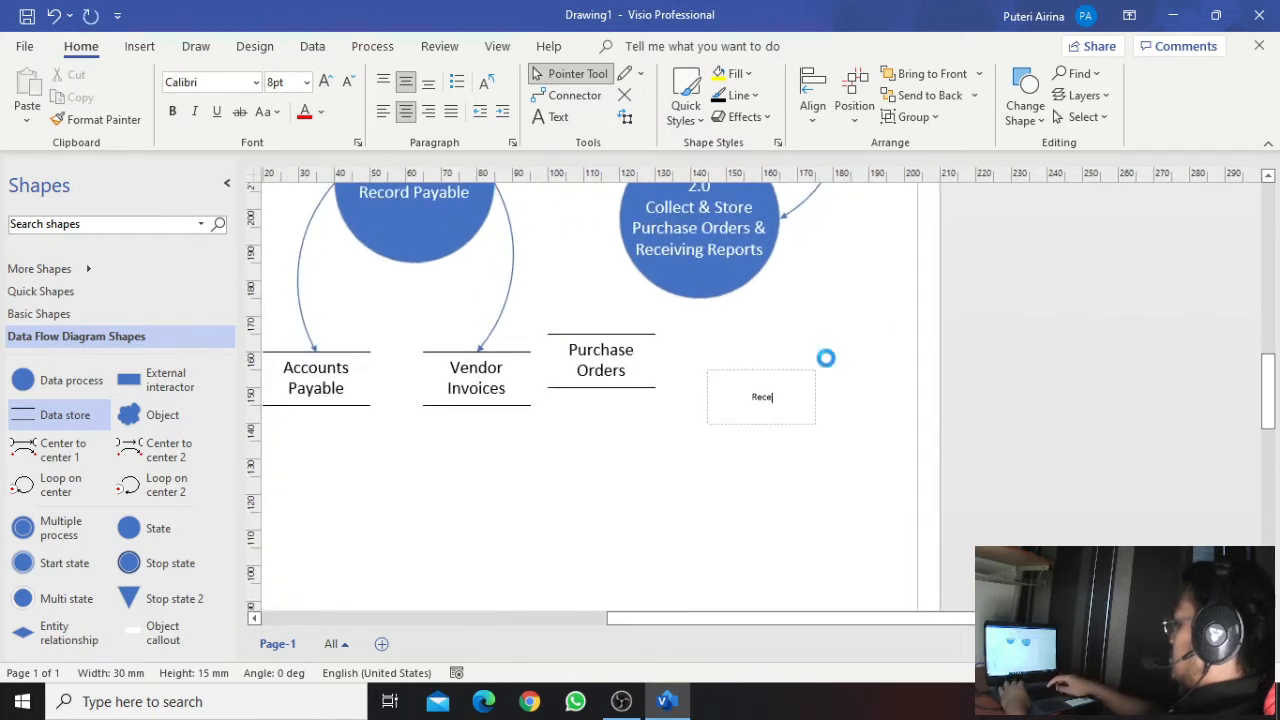